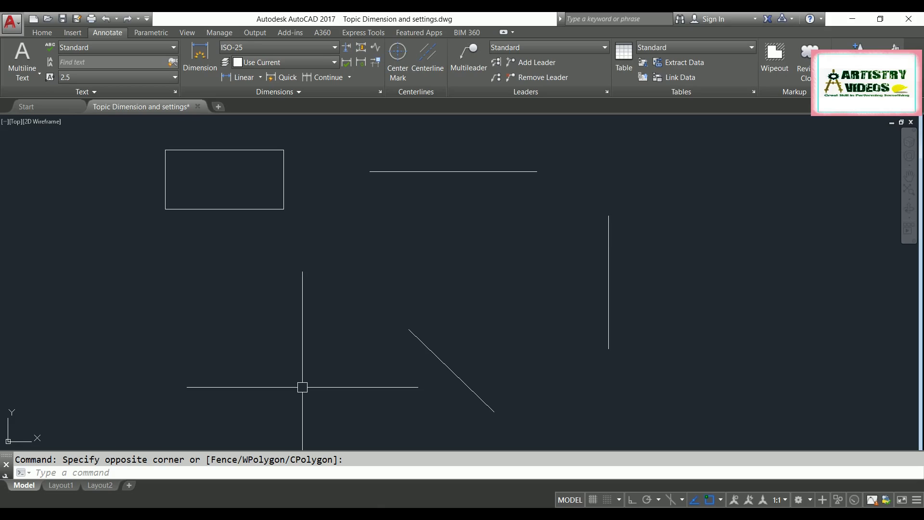
mouse_move(303, 388)
middle_down()
mouse_move(278, 399)
mouse_move(265, 426)
middle_up()
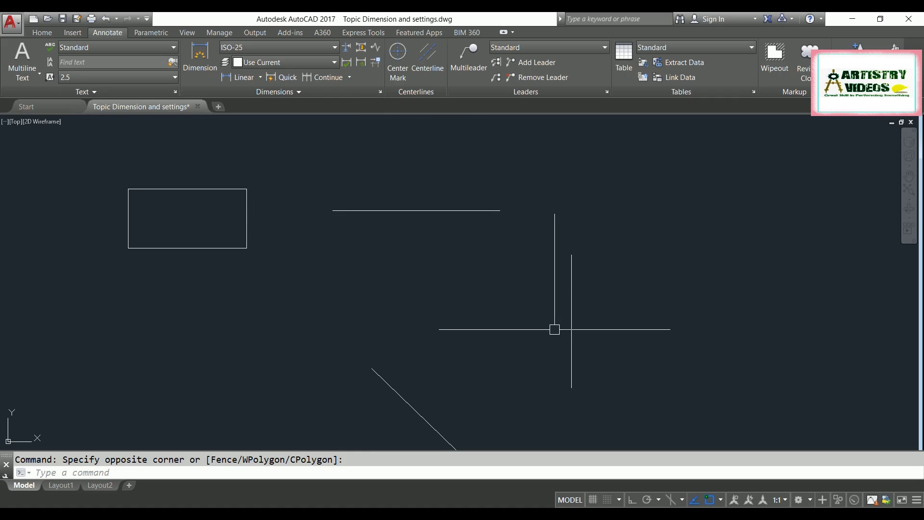
middle_drag(466, 302, 458, 321)
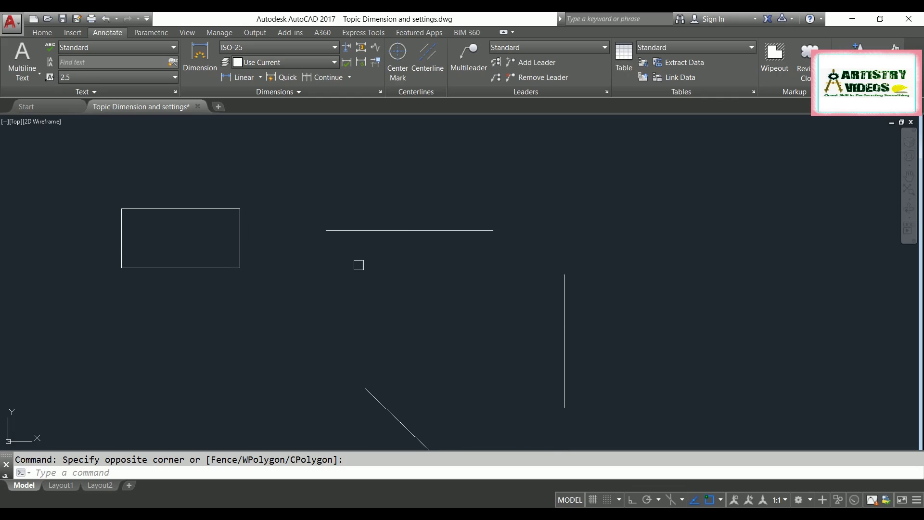
middle_drag(413, 271, 407, 280)
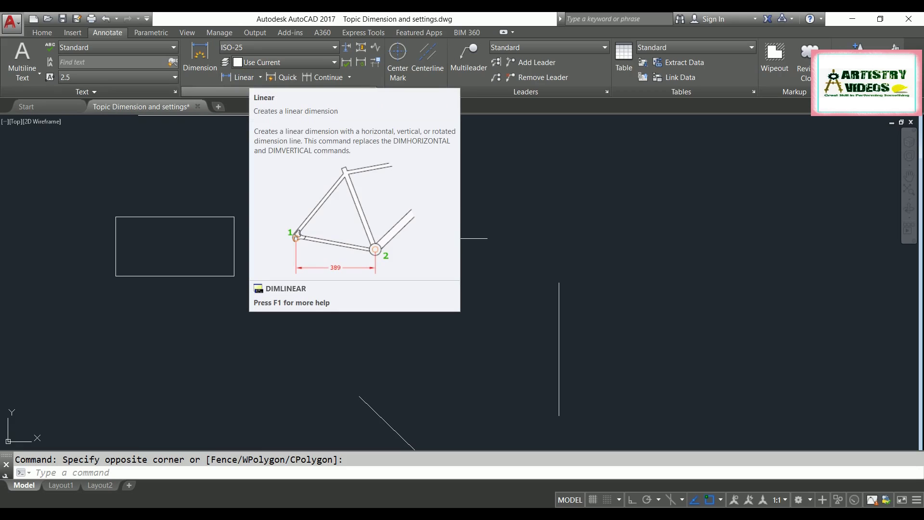
Add a linear dimension between the endpoints of the horizontal line, placing the dimension line above it.
key(Escape)
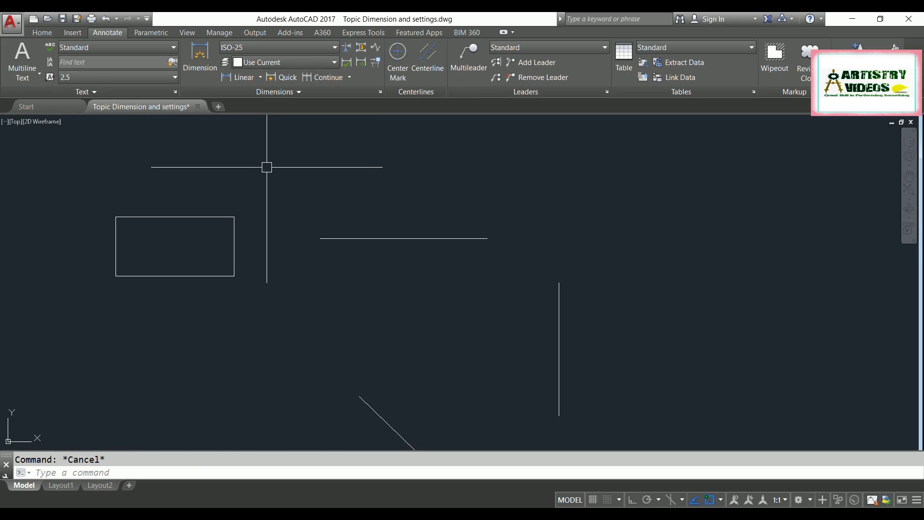
text(dli)
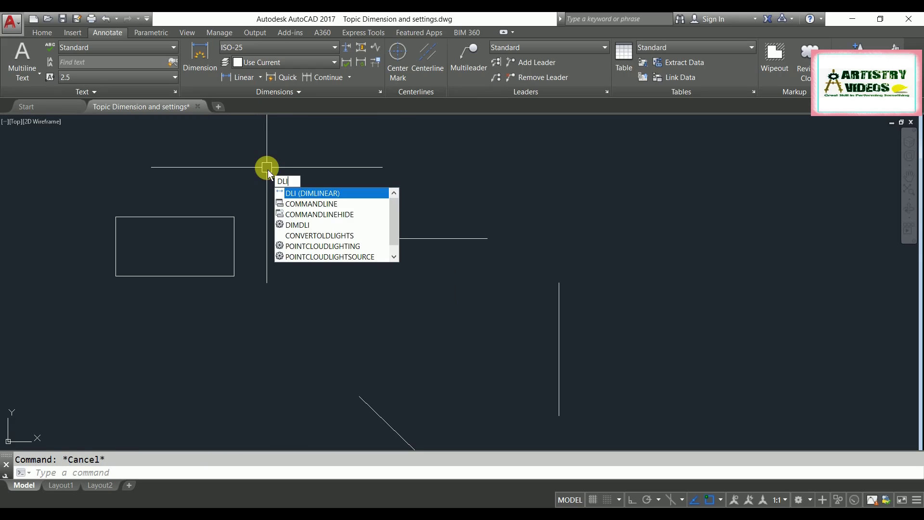
key(Return)
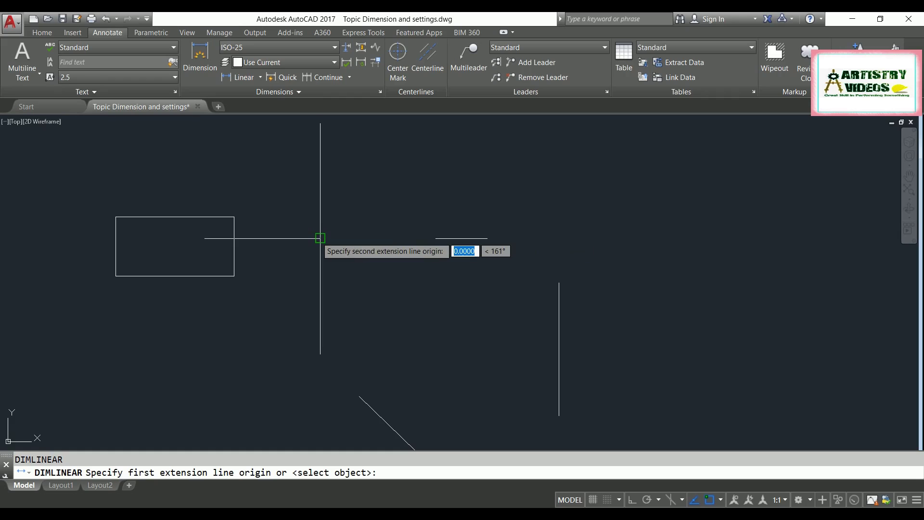
click(320, 238)
click(487, 239)
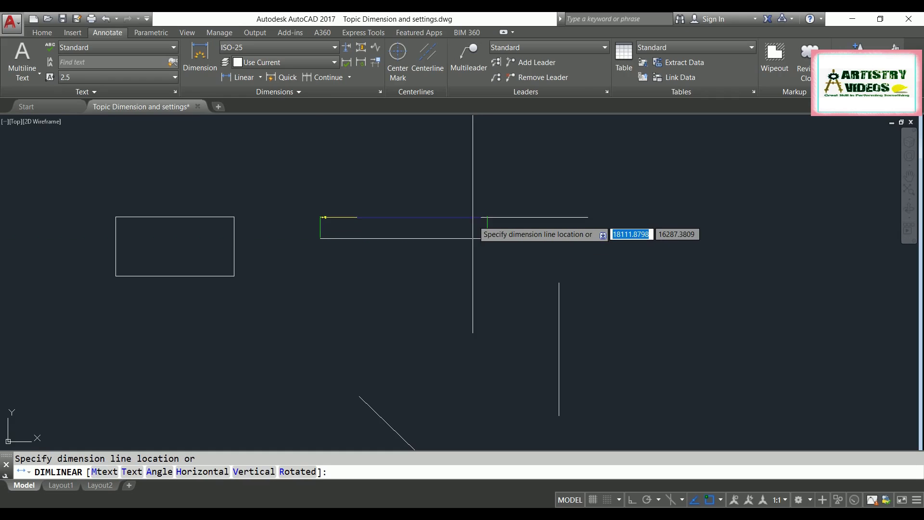
click(461, 205)
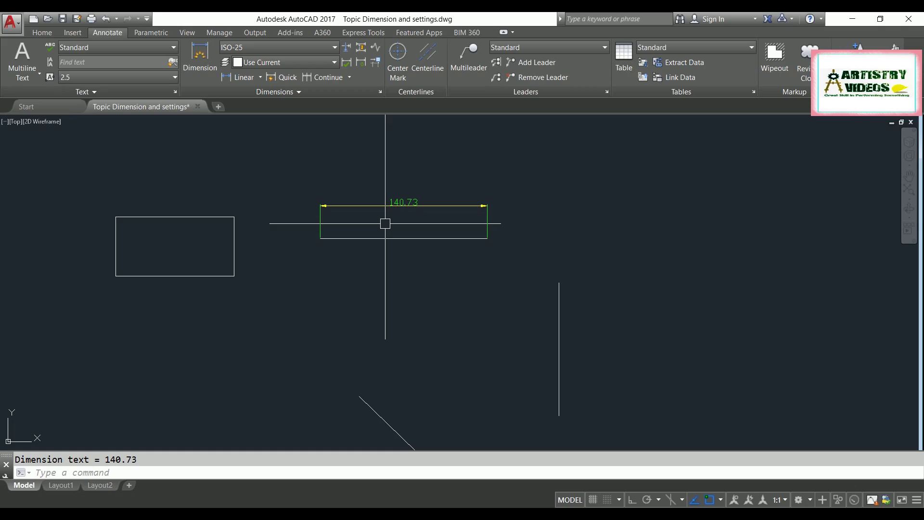
Add a vertical linear dimension between the endpoints of the vertical line, placing the dimension line to its right.
middle_drag(491, 305, 433, 265)
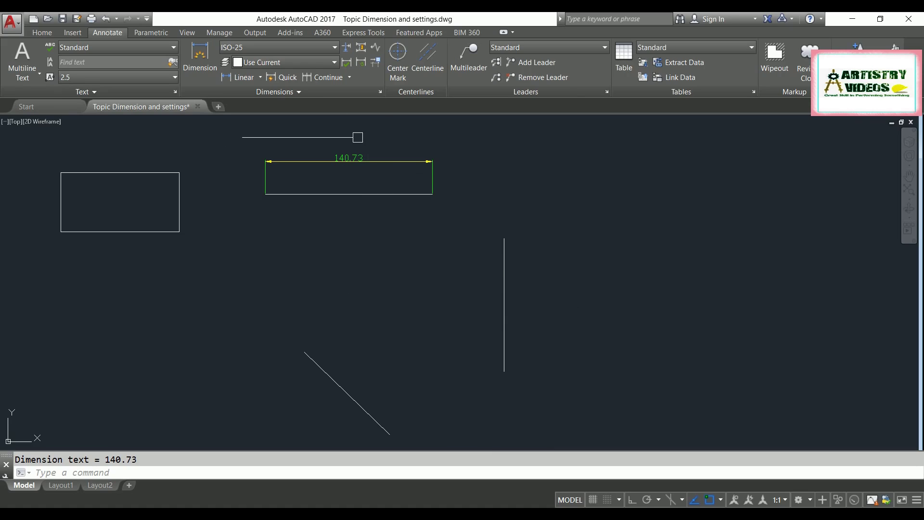
text(dli)
key(Return)
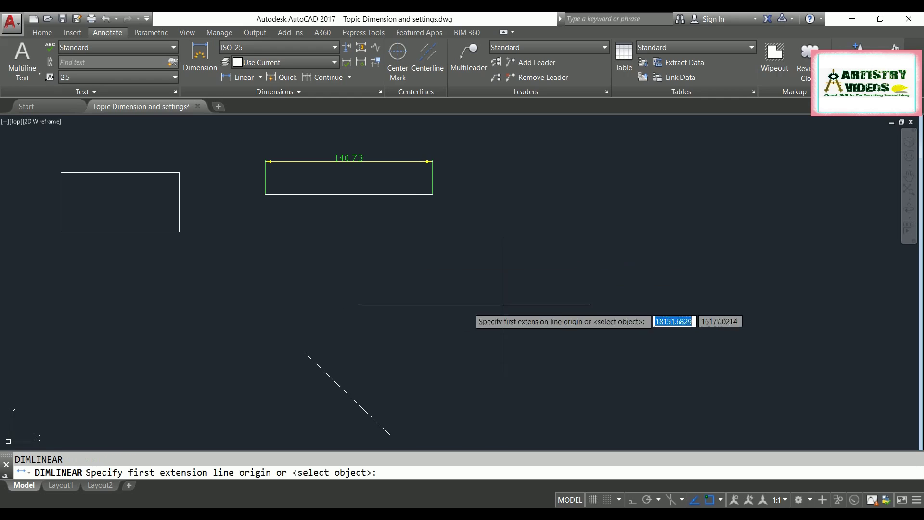
click(503, 239)
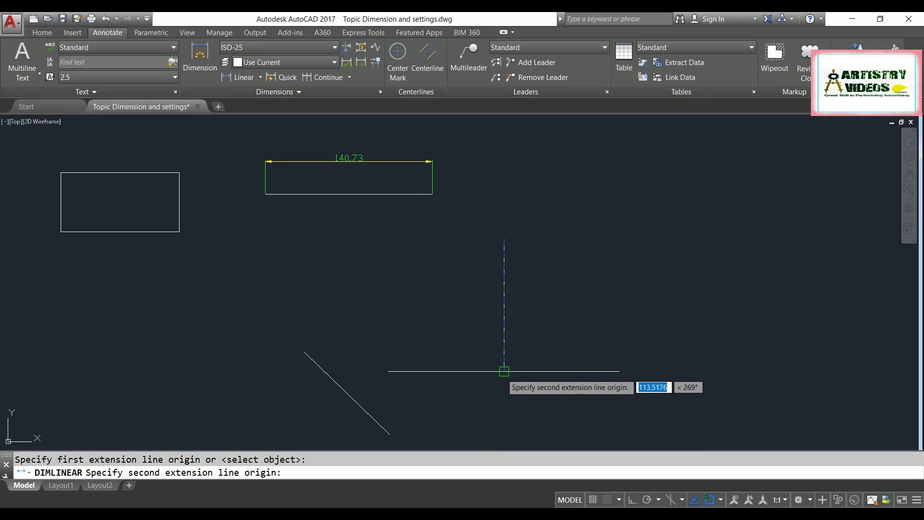
click(504, 371)
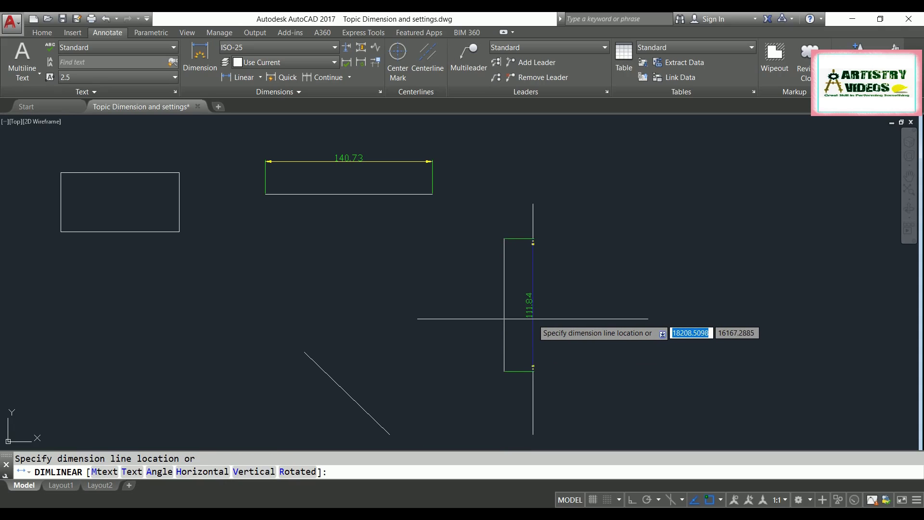
click(534, 320)
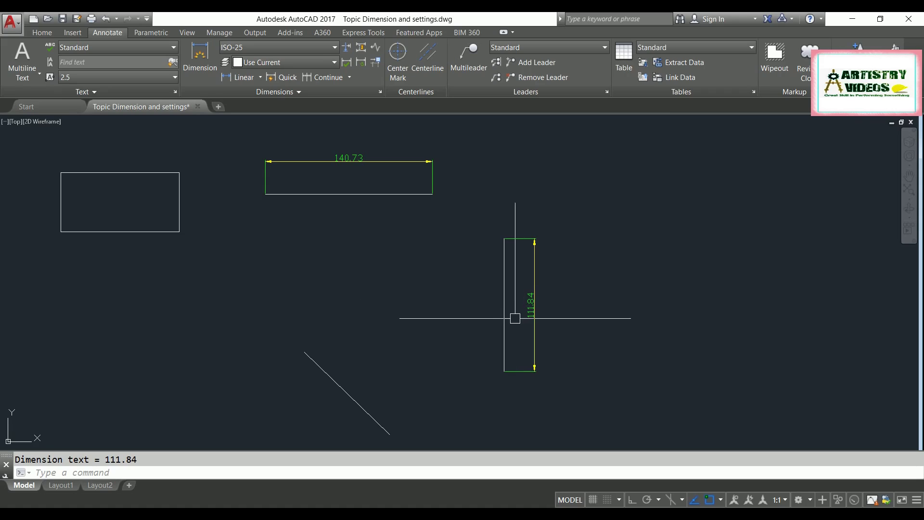
Dimension the rectangle's bottom edge with a linear dimension using the select object option, placing it below the edge.
middle_drag(481, 320, 480, 319)
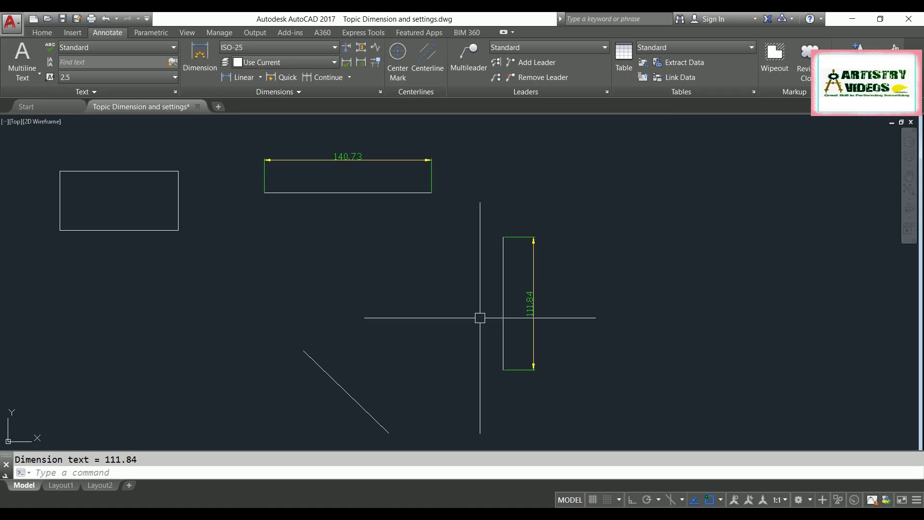
mouse_move(330, 274)
middle_down()
mouse_move(447, 277)
mouse_move(590, 328)
middle_up()
scroll(411, 274, up, 2)
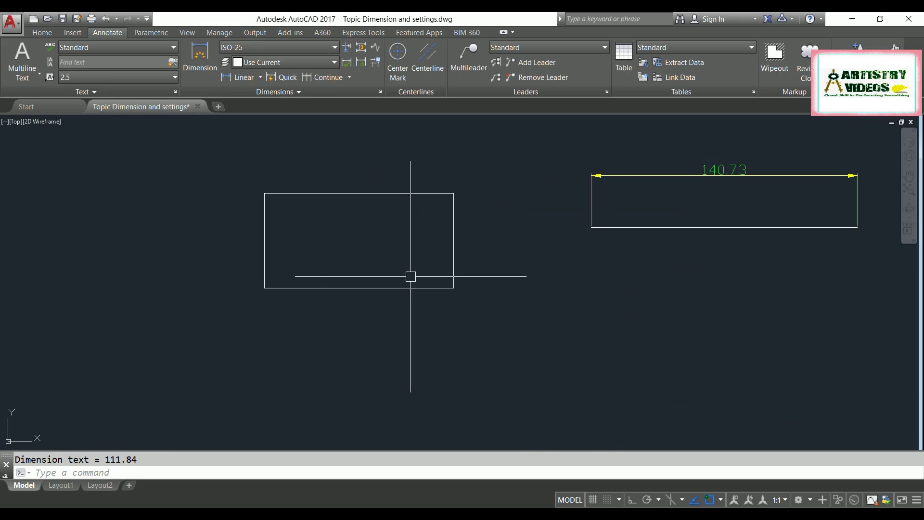
key(Delete)
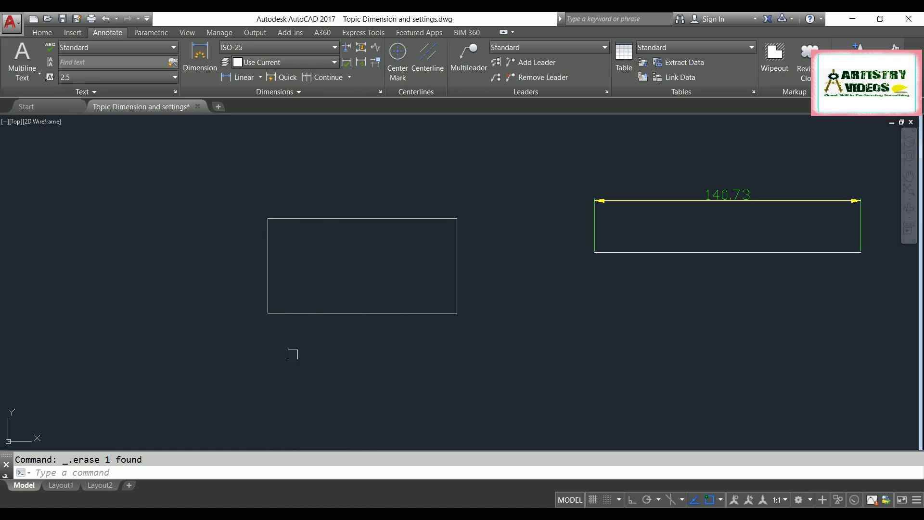
middle_drag(505, 295, 469, 295)
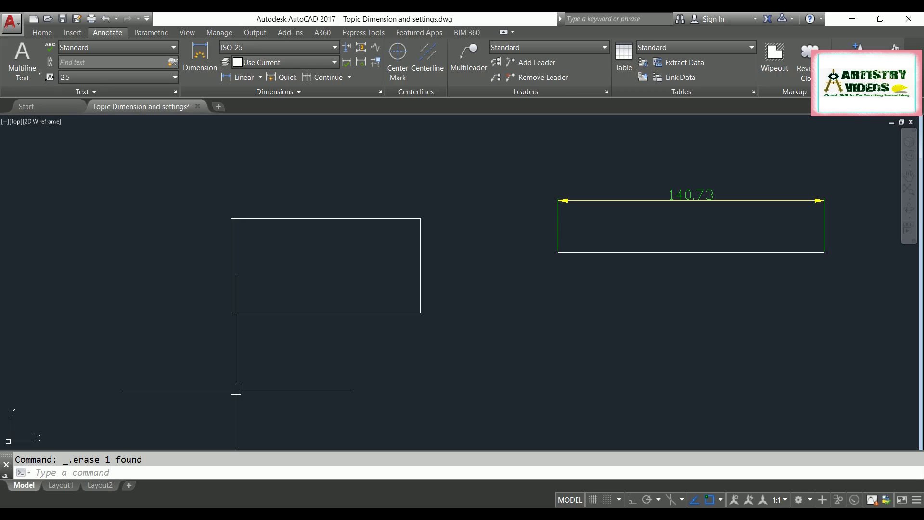
text(li)
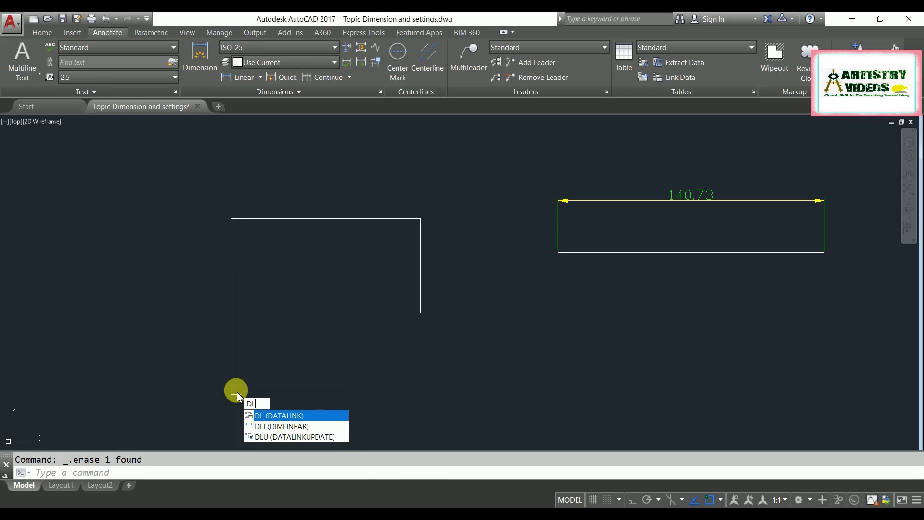
key(Return)
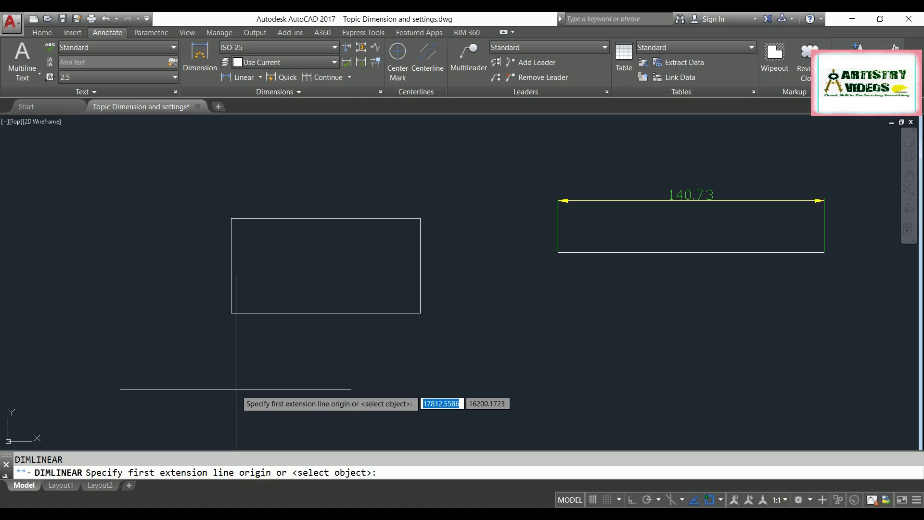
key(Return)
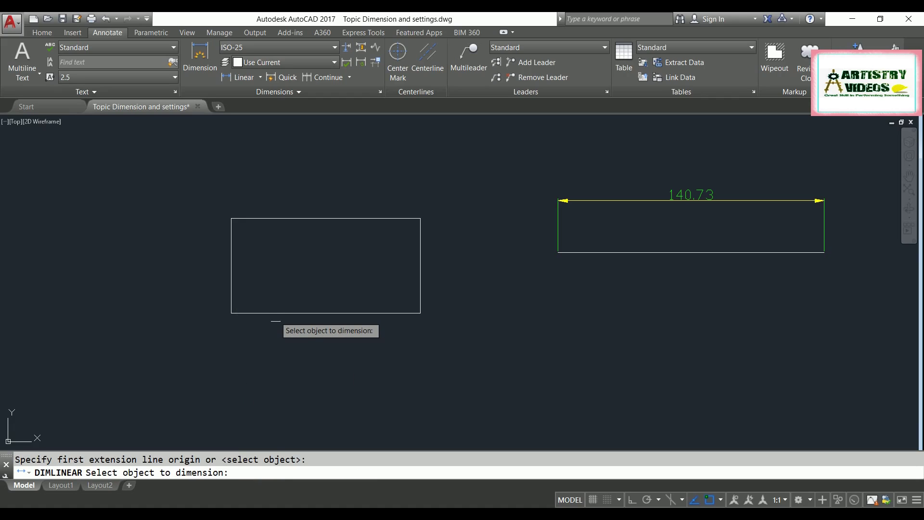
click(275, 316)
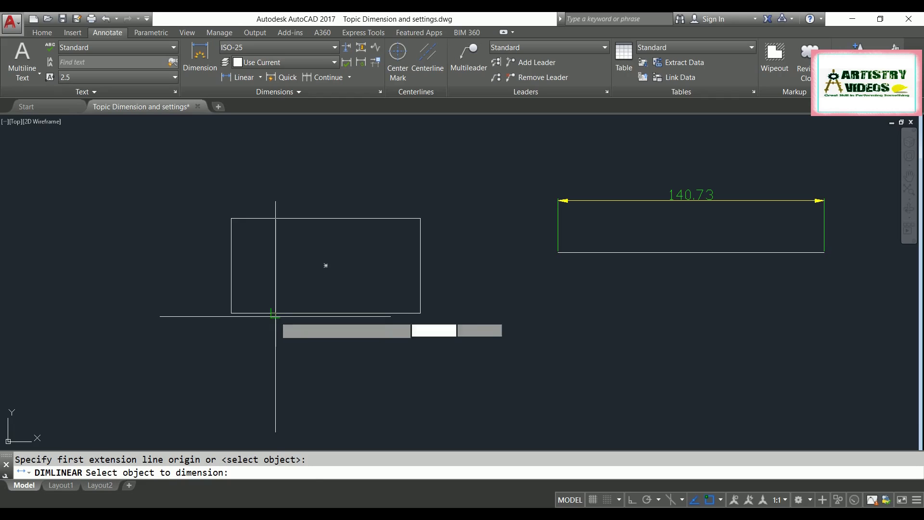
click(266, 342)
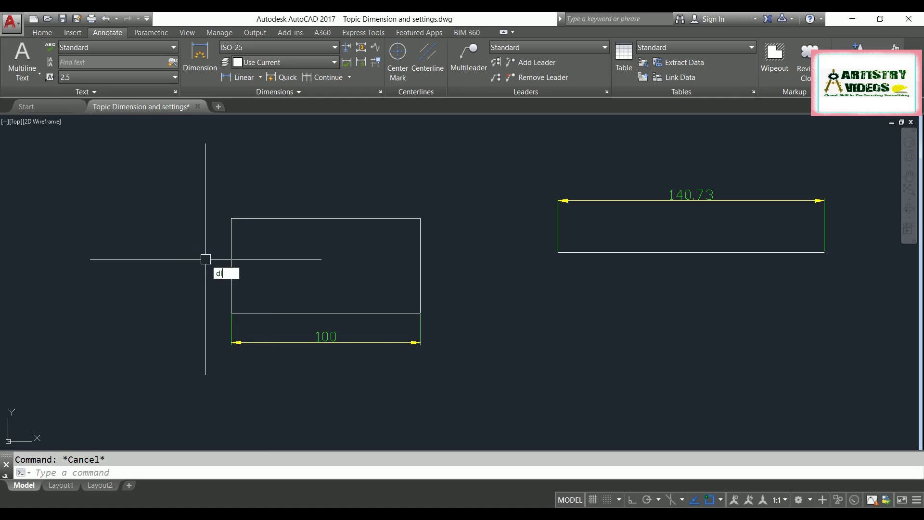
Dimension the rectangle's left edge with a linear dimension using the select object option, placing it outside the rectangle.
key(Return)
key(Return)
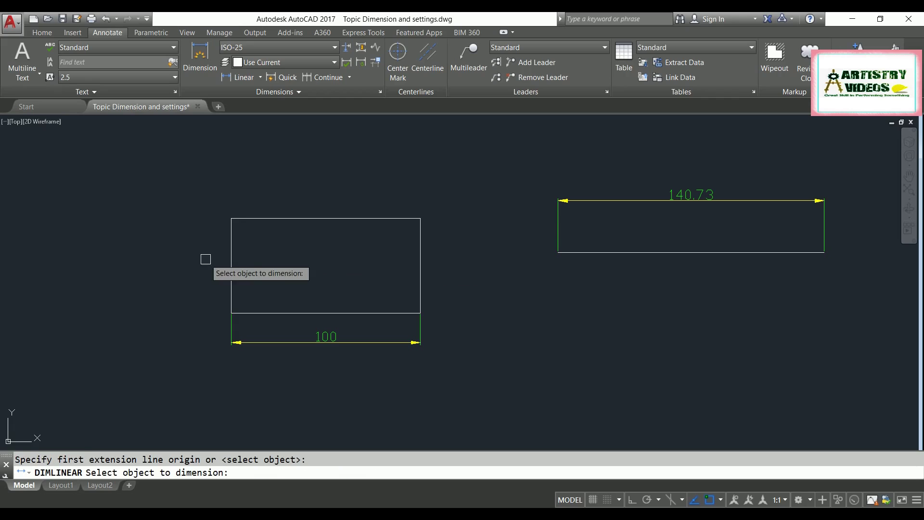
click(231, 256)
click(196, 260)
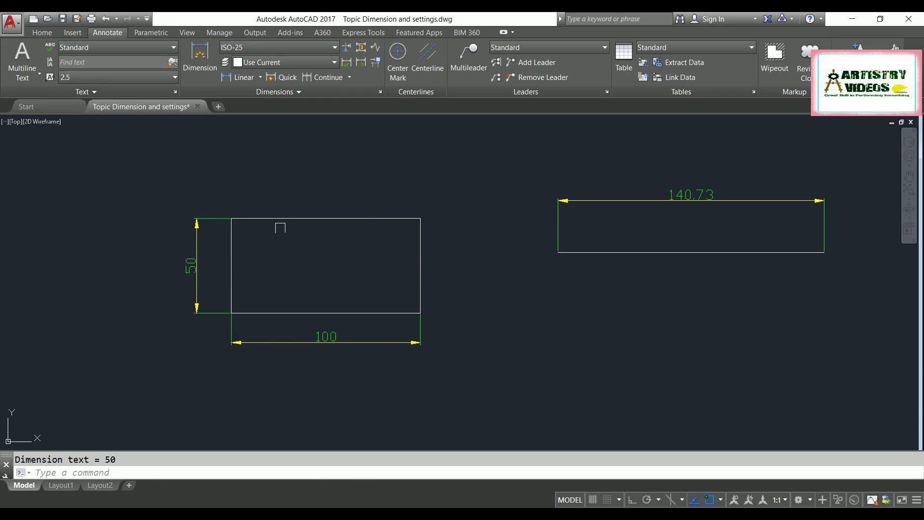
scroll(303, 273, down, 2)
mouse_move(303, 273)
middle_down()
mouse_move(188, 195)
mouse_move(192, 172)
middle_up()
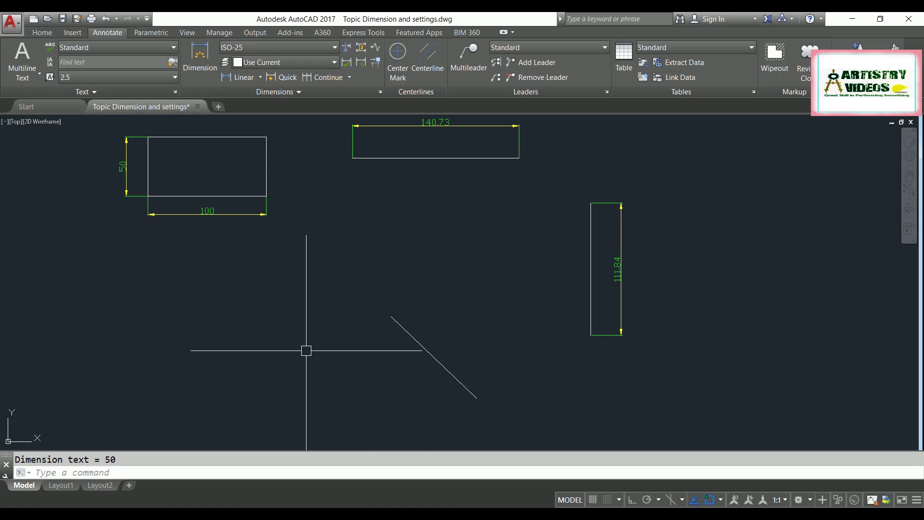
text(dli)
key(Return)
click(391, 316)
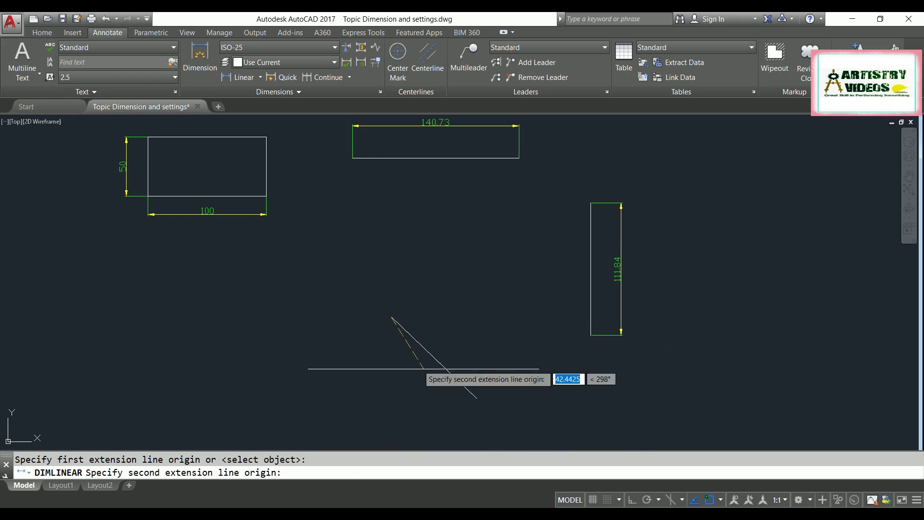
click(477, 398)
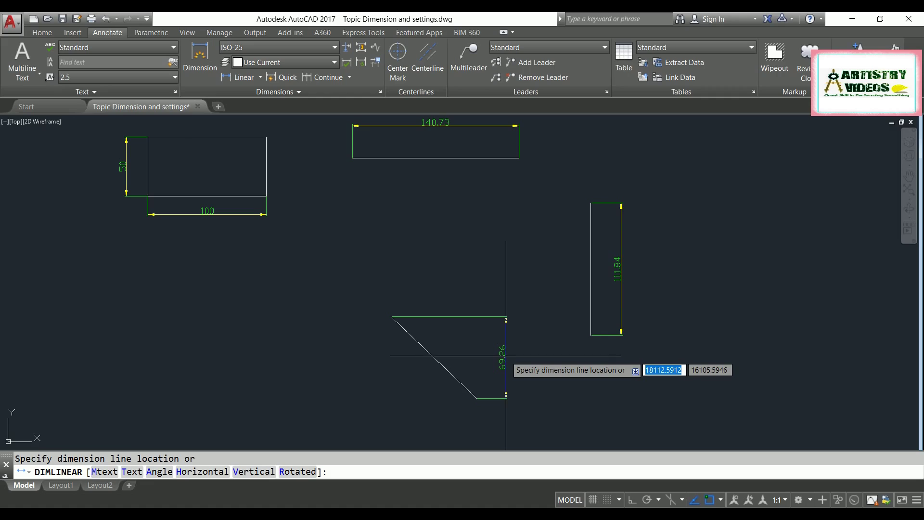
key(Escape)
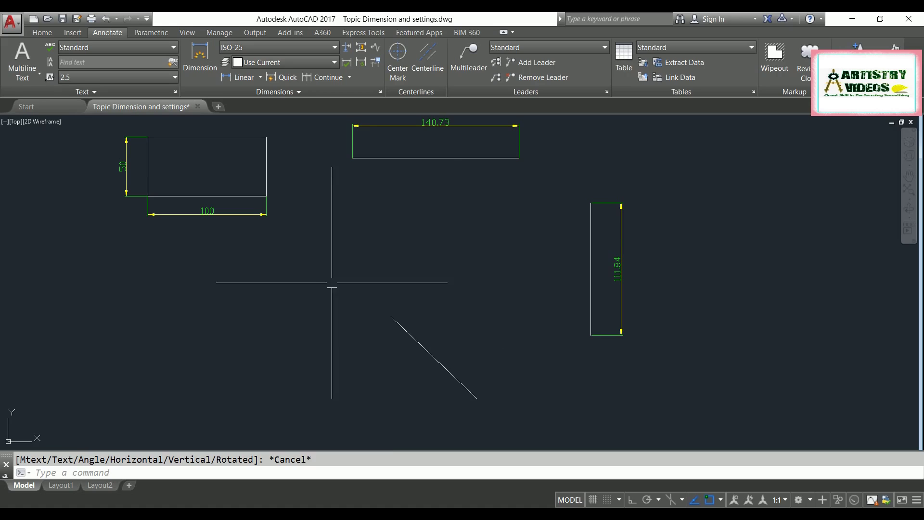
Add an aligned dimension between the endpoints of the diagonal line, placing it parallel on the upper-right side.
click(261, 78)
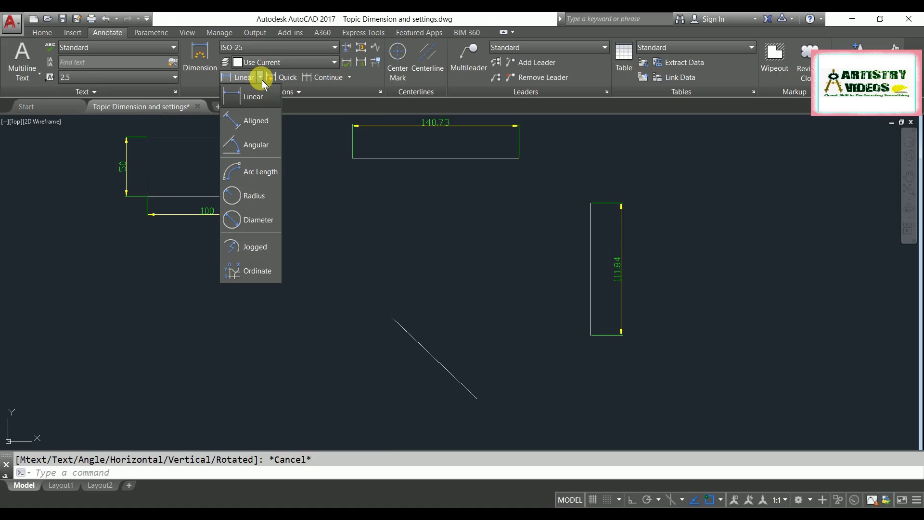
click(256, 122)
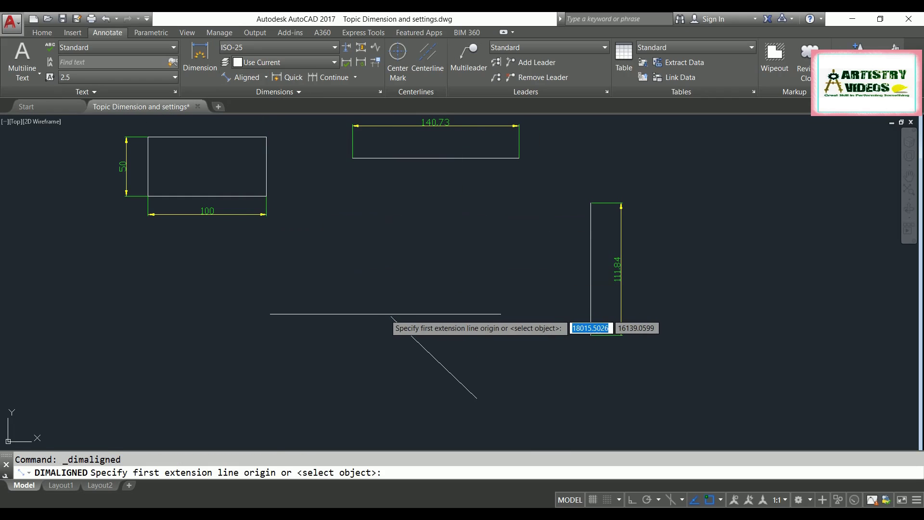
click(391, 316)
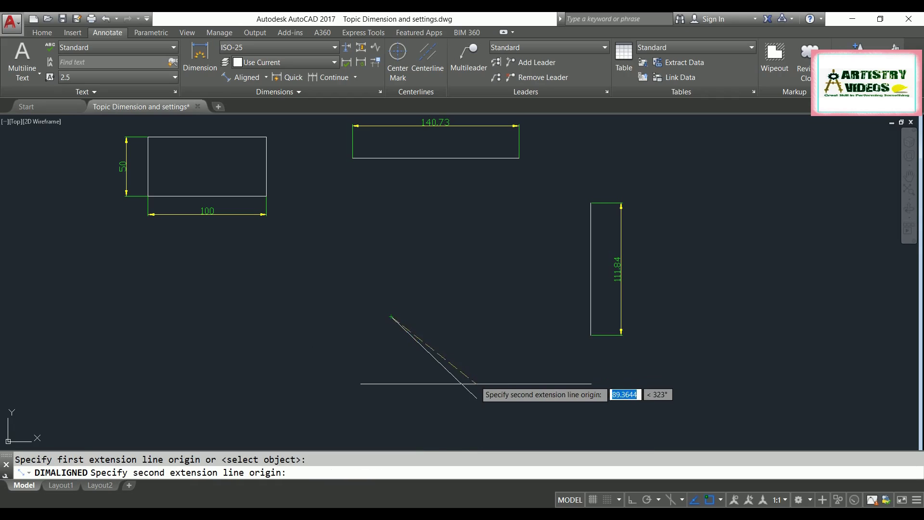
click(476, 398)
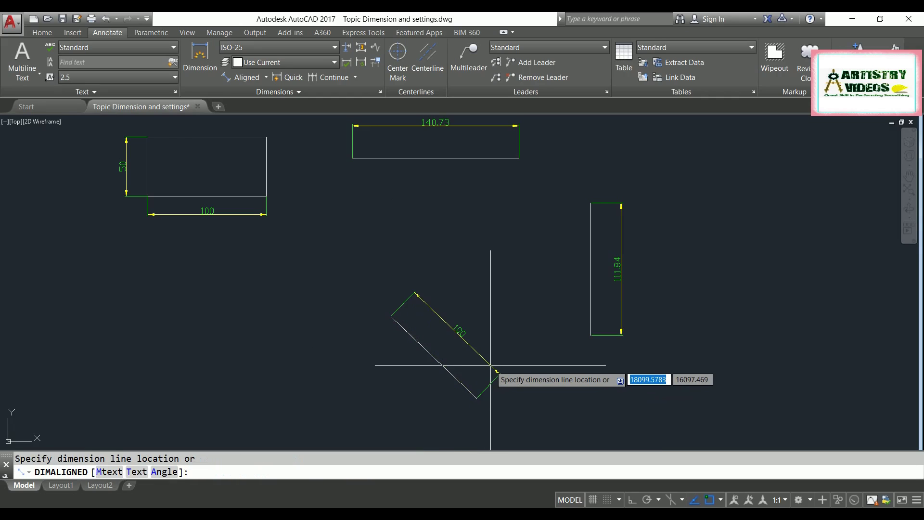
click(490, 366)
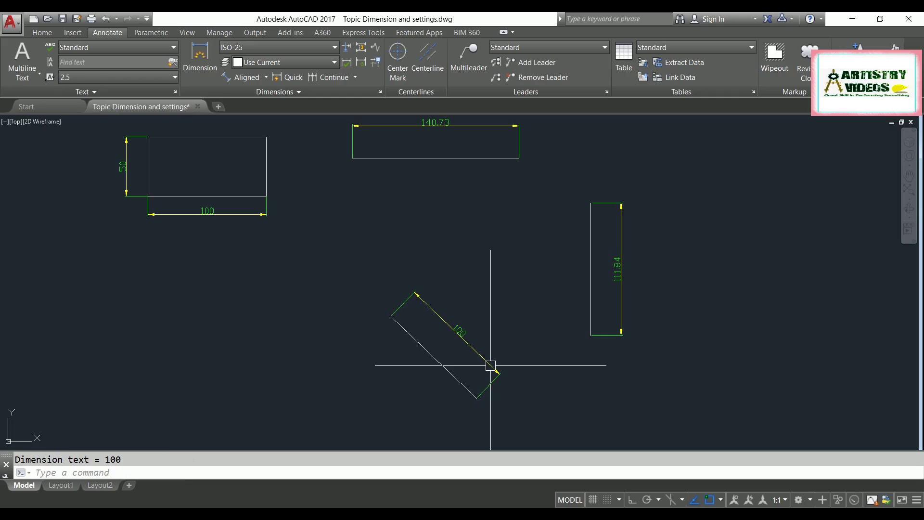
Erase the aligned dimension from the diagonal line.
click(495, 329)
click(456, 365)
key(Delete)
Dimension the diagonal line with an aligned dimension using the select object option, placing it parallel on the line's upper-right side.
text(da)
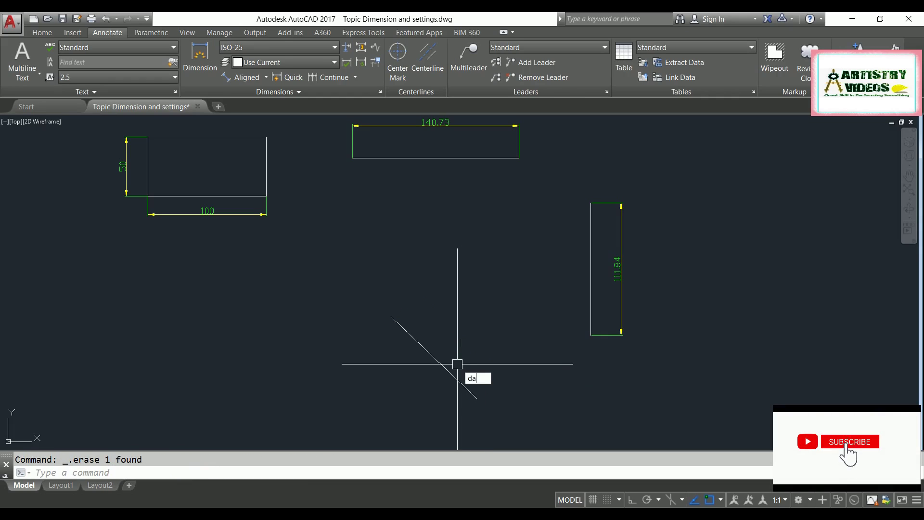
text(l)
key(Return)
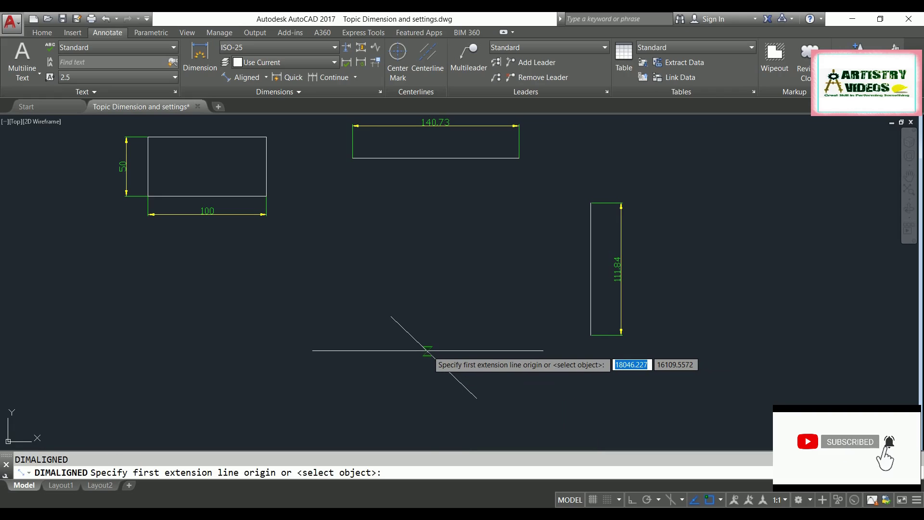
key(Return)
click(427, 351)
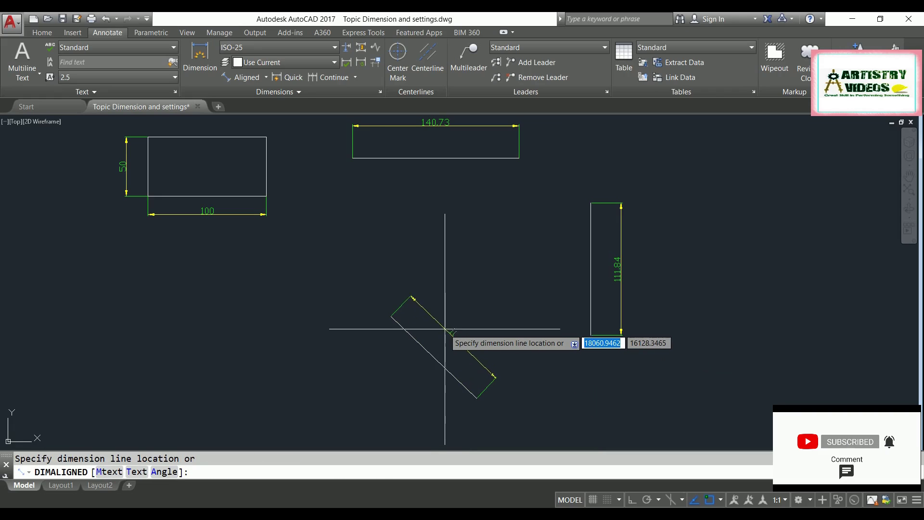
click(445, 328)
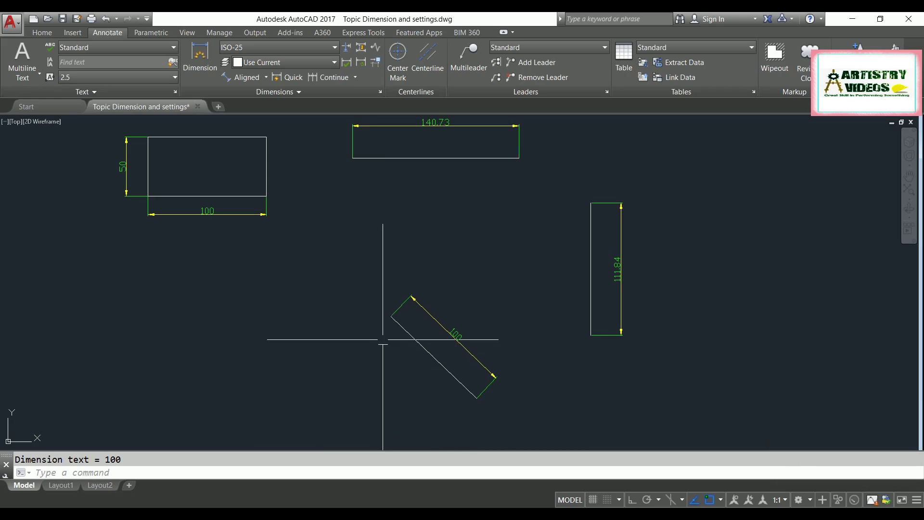
Add a radius dimension to the large arc of the profile with the circular hole, placing its text outside the arc's upper-left side.
scroll(382, 336, down, 2)
mouse_move(382, 362)
middle_down()
mouse_move(361, 319)
mouse_move(371, 221)
mouse_move(392, 217)
mouse_move(640, 274)
mouse_move(709, 302)
middle_up()
scroll(367, 274, up, 3)
middle_drag(367, 275, 476, 297)
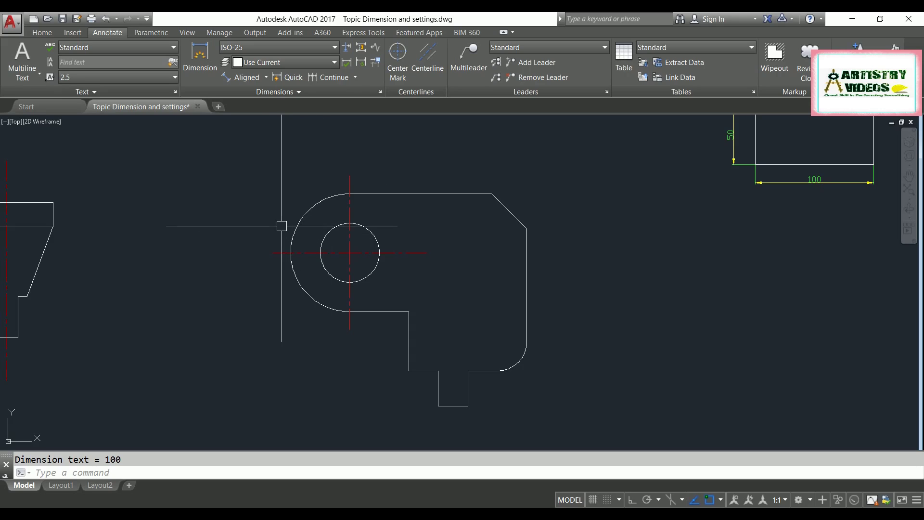
click(266, 78)
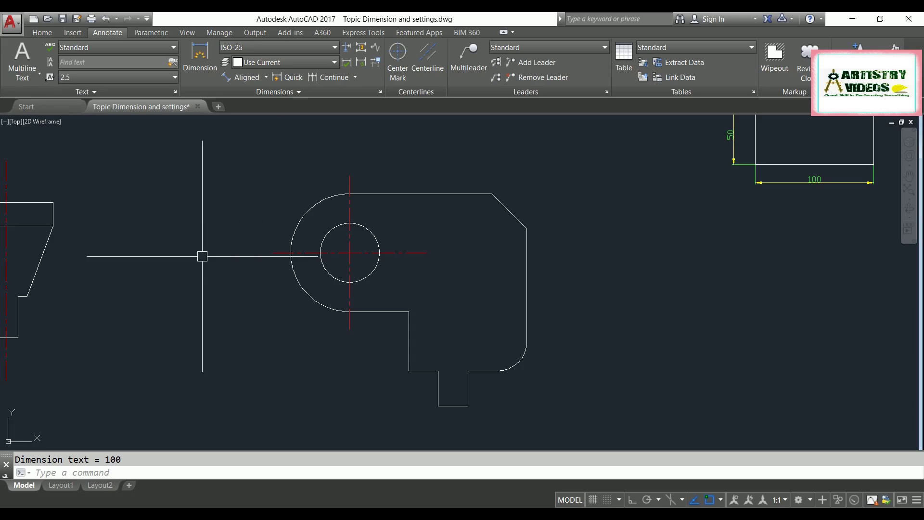
text(dr)
key(Return)
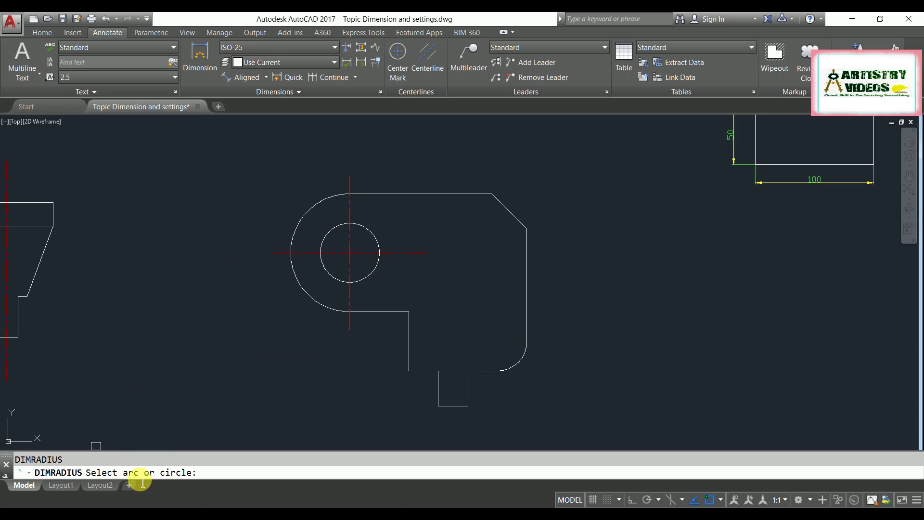
click(301, 214)
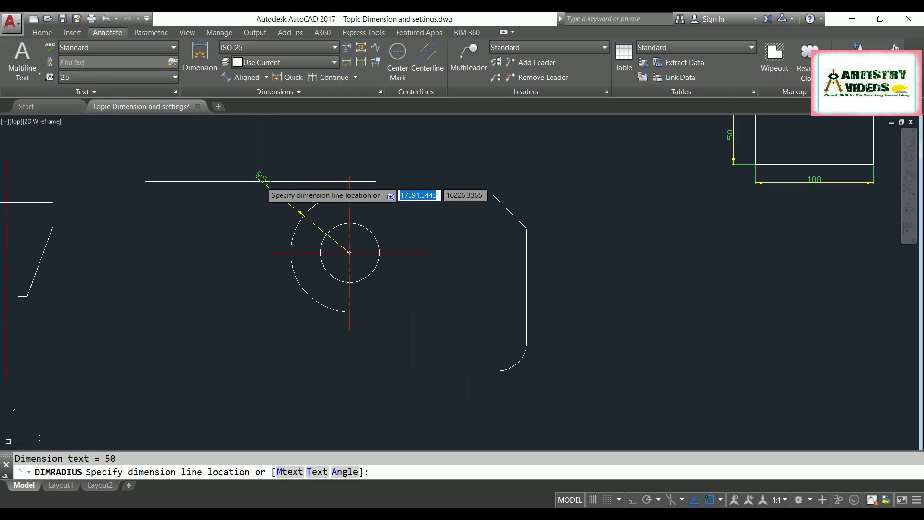
click(261, 181)
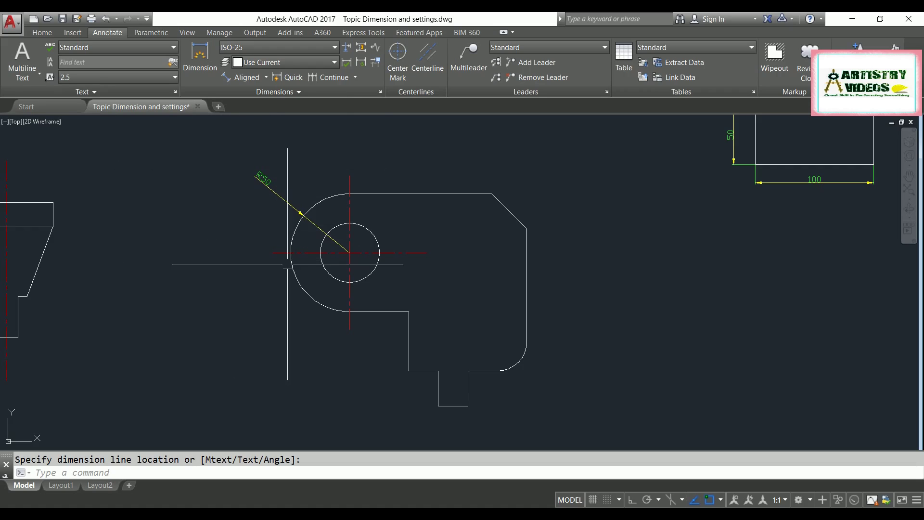
Add a diameter dimension to the circle inside the large arc, placing its text just outside the circle's lower-left side.
scroll(317, 243, up, 2)
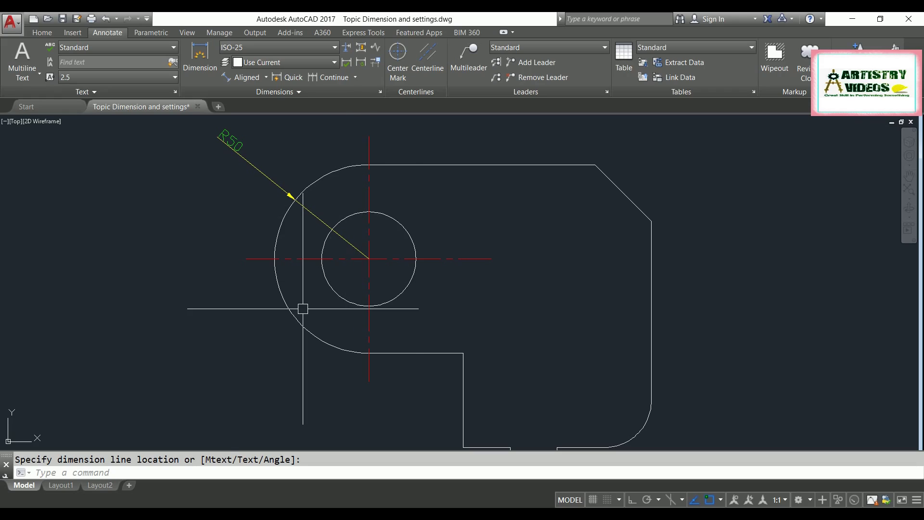
text(d)
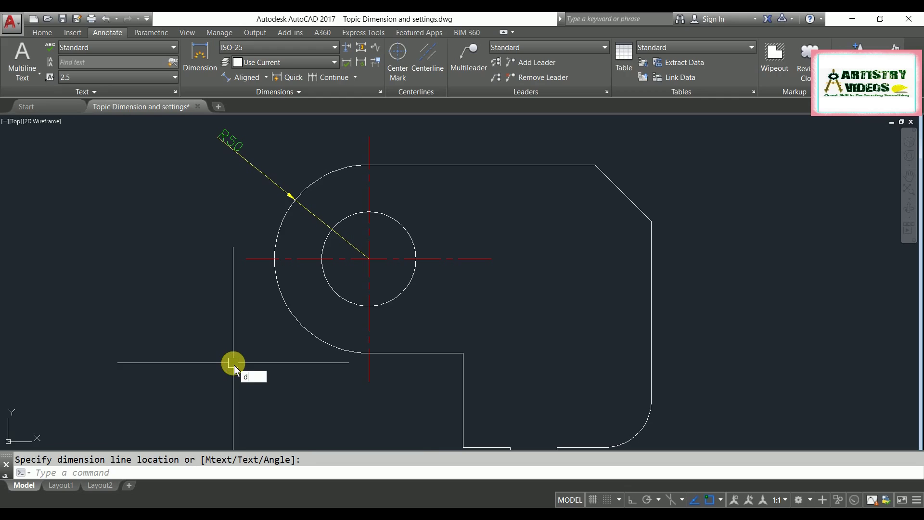
text(di)
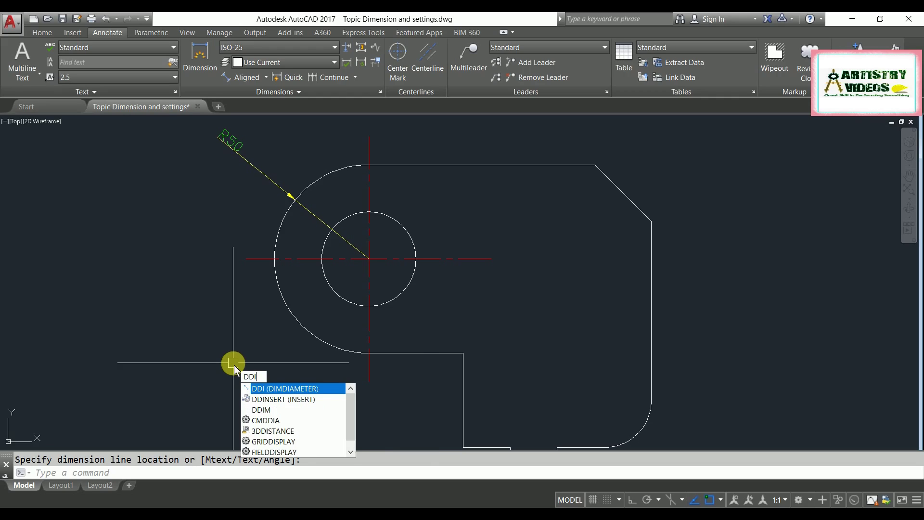
key(Return)
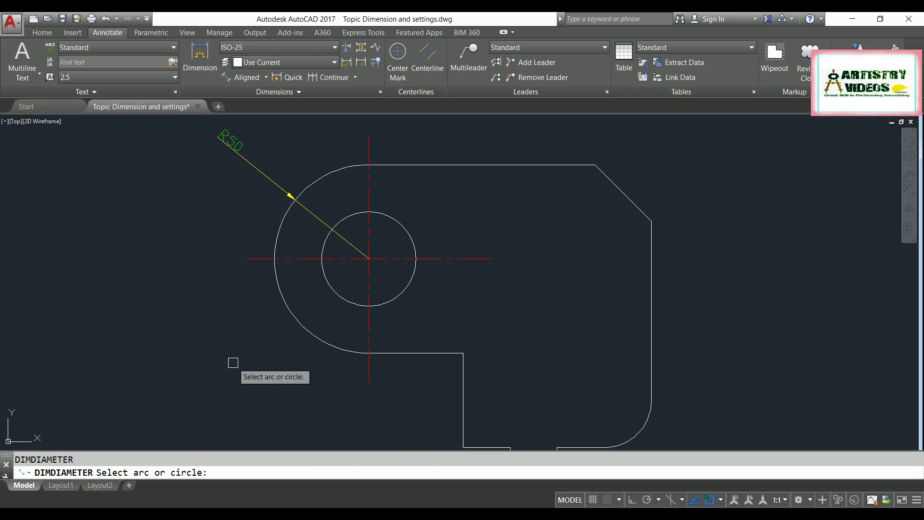
click(325, 283)
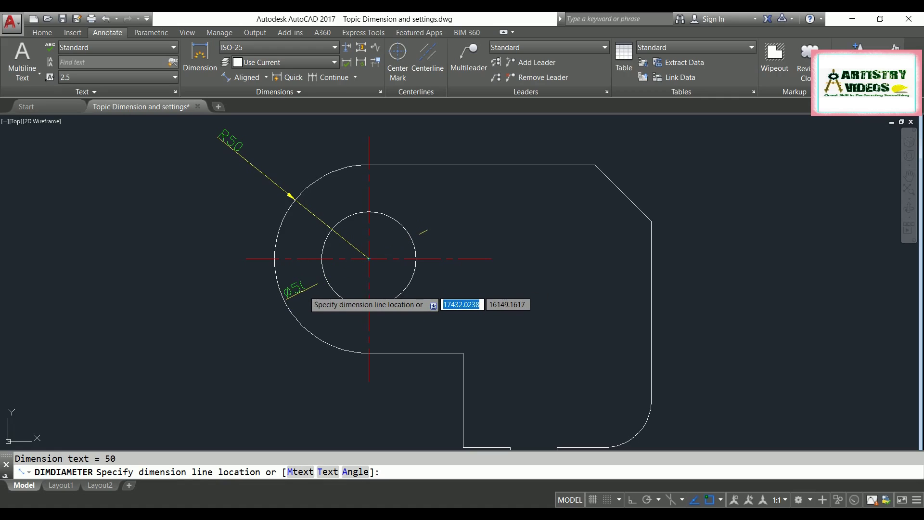
click(307, 291)
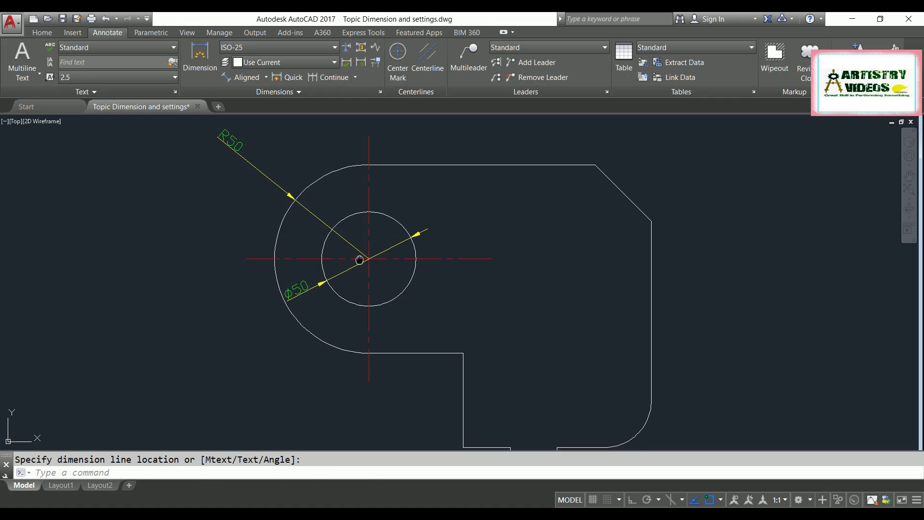
Set Dim line forced to Off in the properties of the large arc's radius dimension, then deselect it.
middle_drag(360, 260, 372, 267)
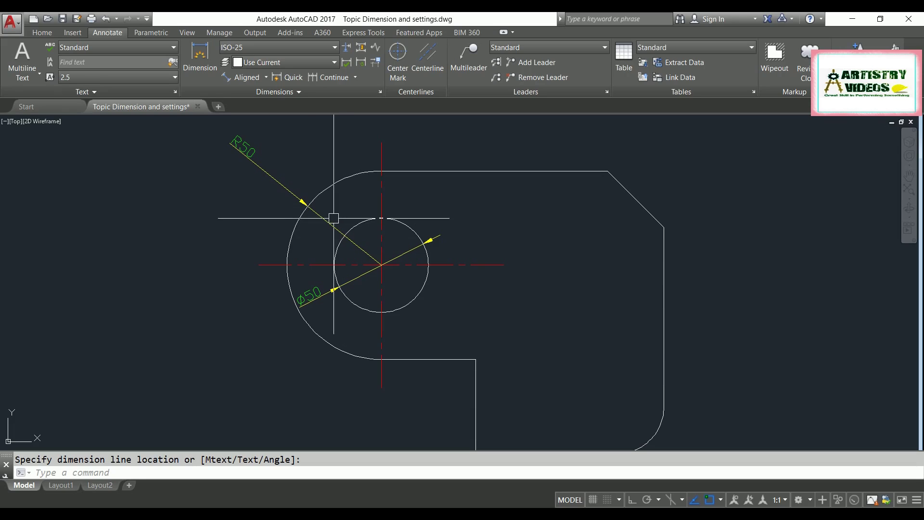
middle_drag(275, 188, 275, 202)
click(286, 164)
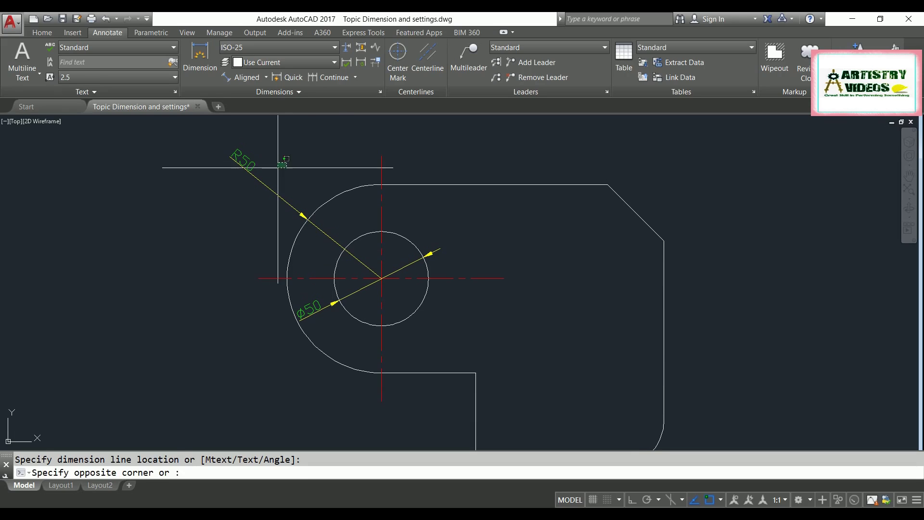
click(258, 185)
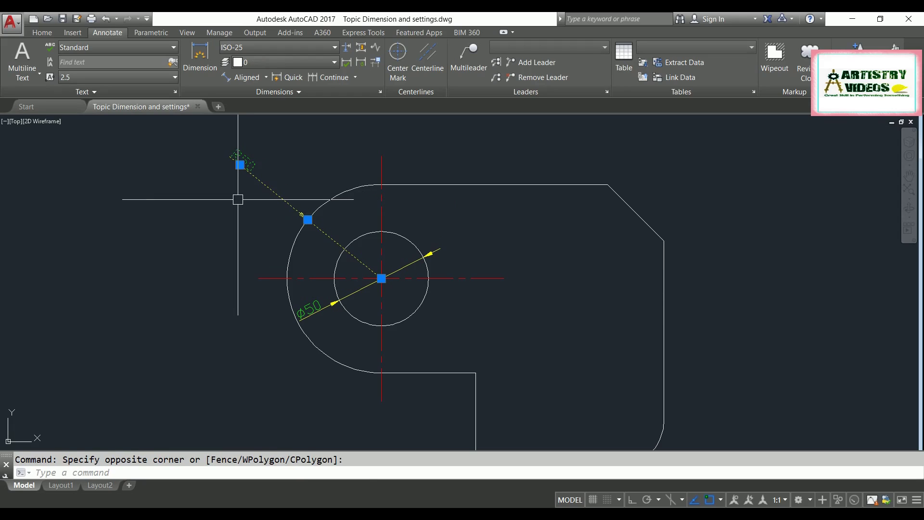
right_click(237, 199)
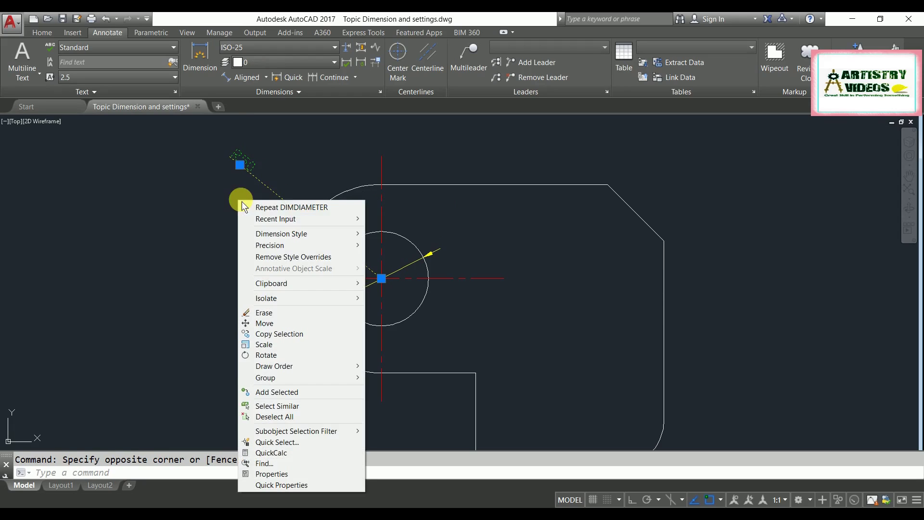
click(271, 475)
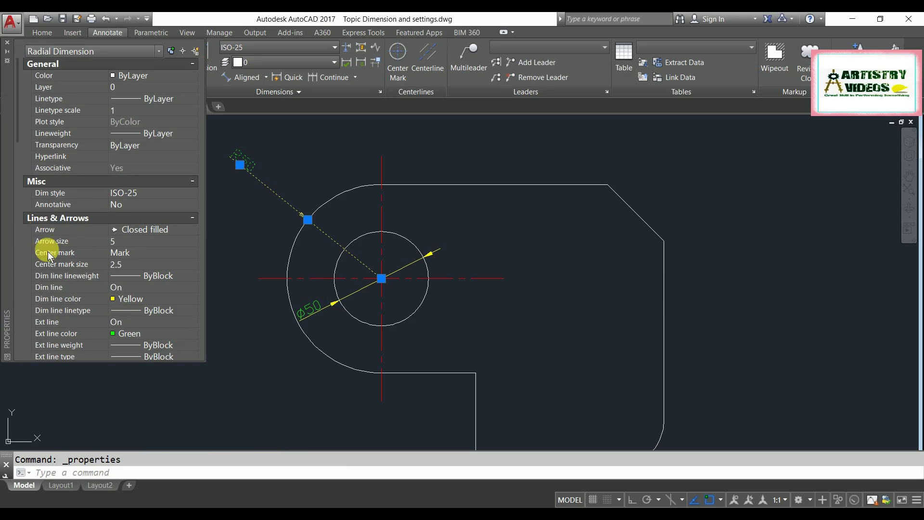
drag(17, 143, 19, 239)
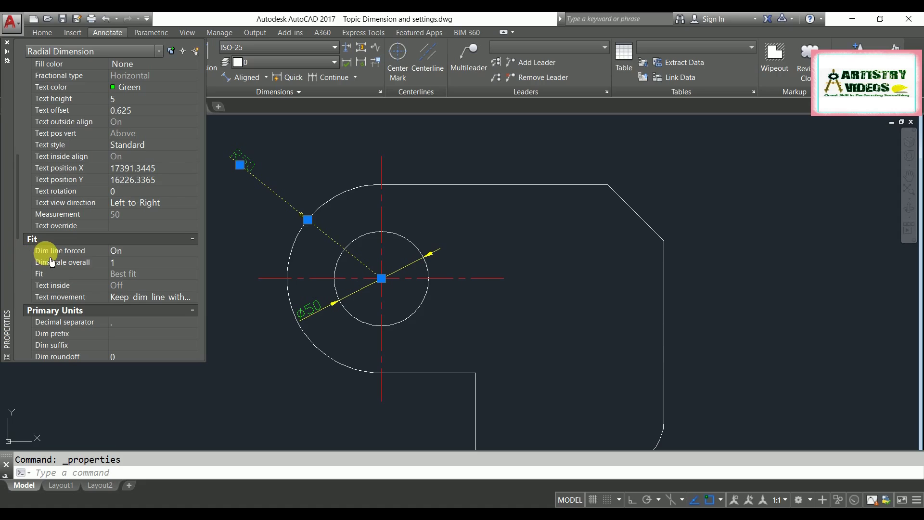
click(132, 254)
click(152, 255)
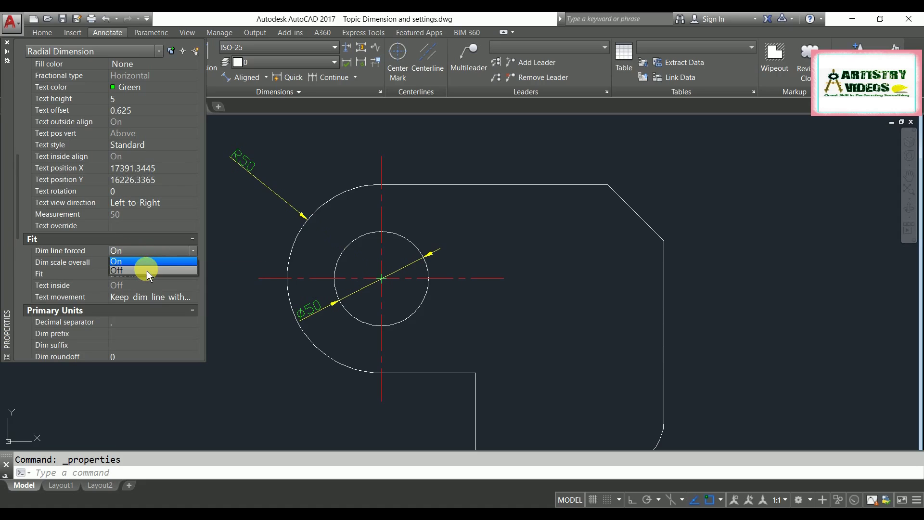
click(147, 271)
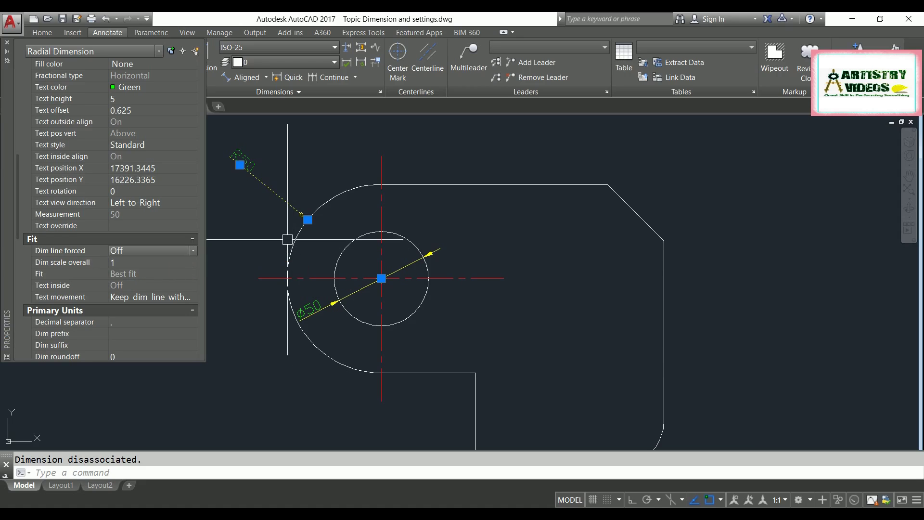
key(Escape)
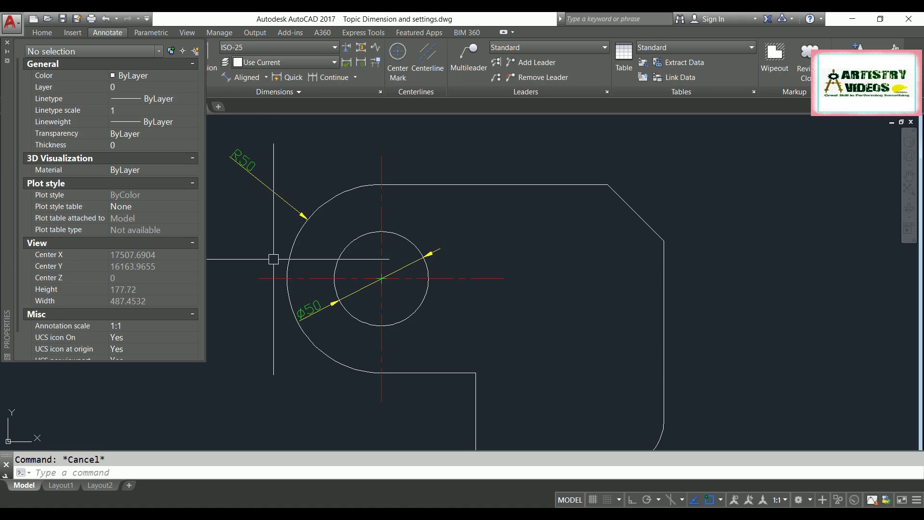
Set Dim line forced to Off for the circle's diameter dimension, then deselect it and close the properties.
click(303, 315)
click(313, 306)
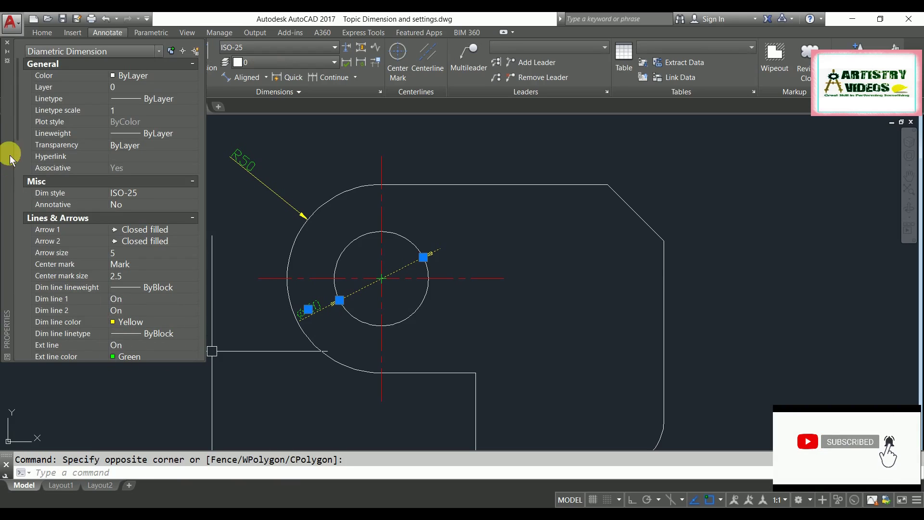
scroll(17, 145, down, 10)
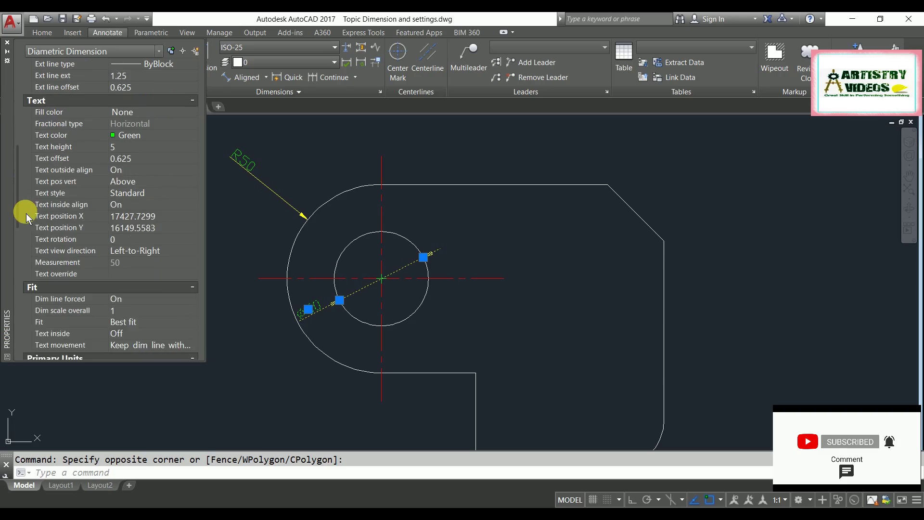
scroll(27, 215, down, 3)
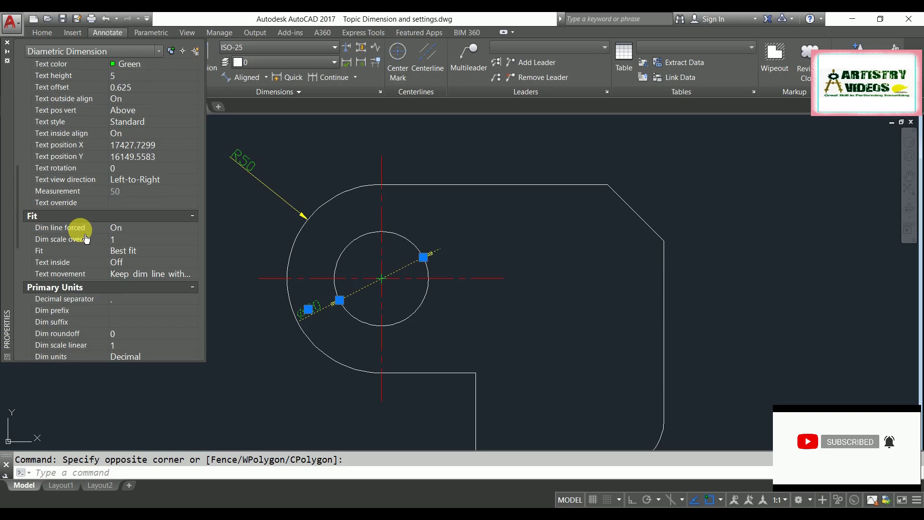
click(158, 228)
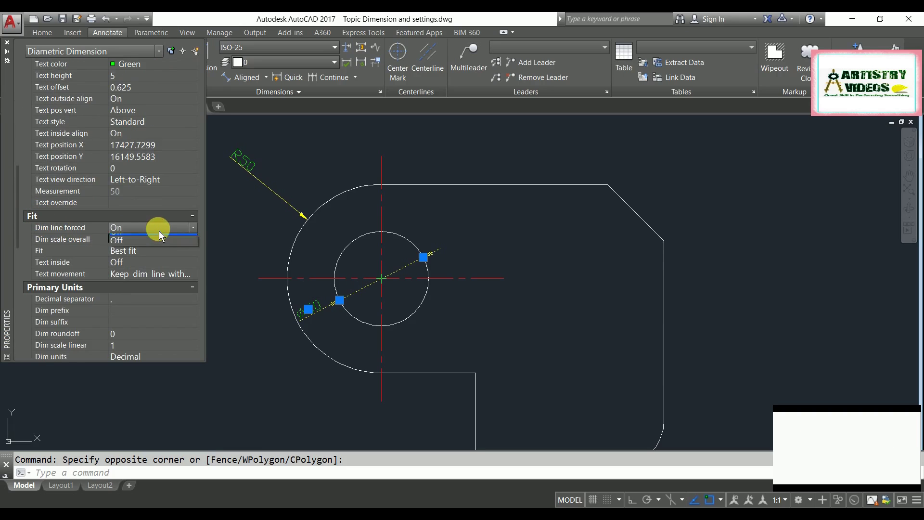
click(149, 247)
click(259, 317)
key(Escape)
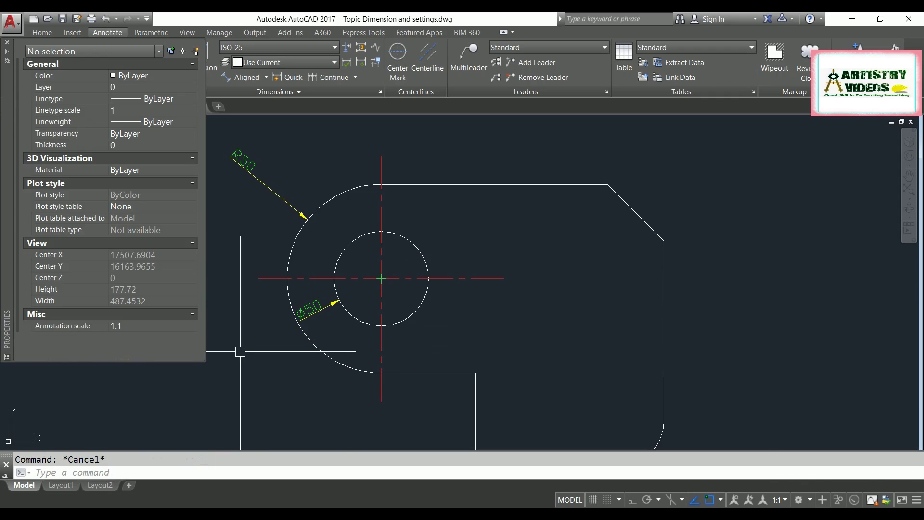
click(8, 42)
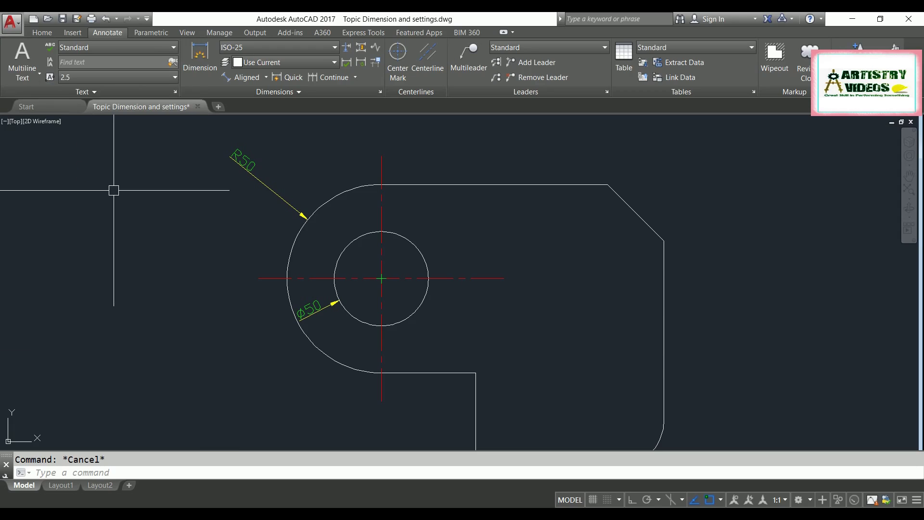
Add an arc length dimension to the large arc, placing it just outside the arc.
mouse_move(215, 229)
middle_down()
mouse_move(215, 188)
mouse_move(216, 227)
middle_up()
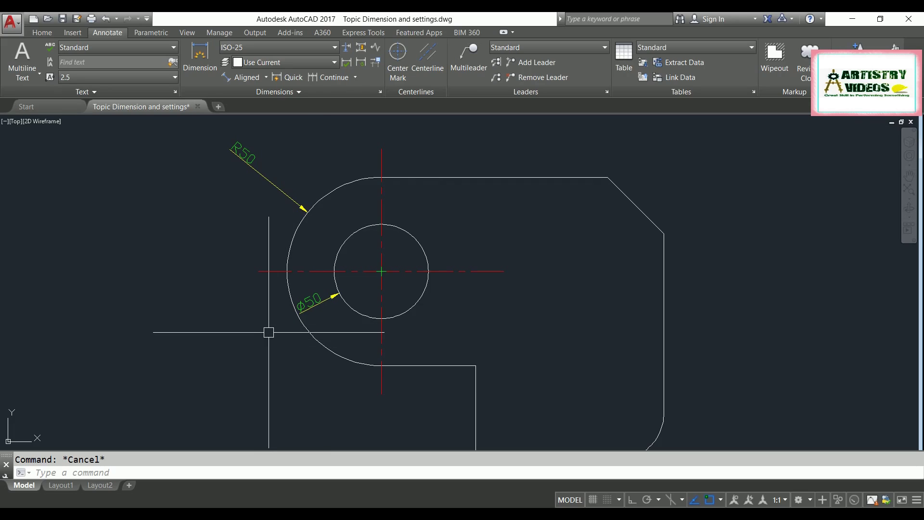
text(da)
key(Return)
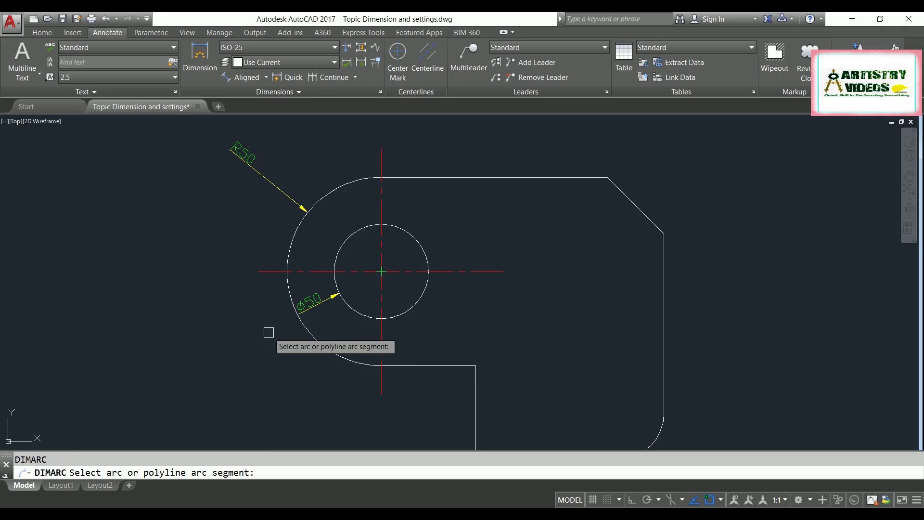
click(299, 228)
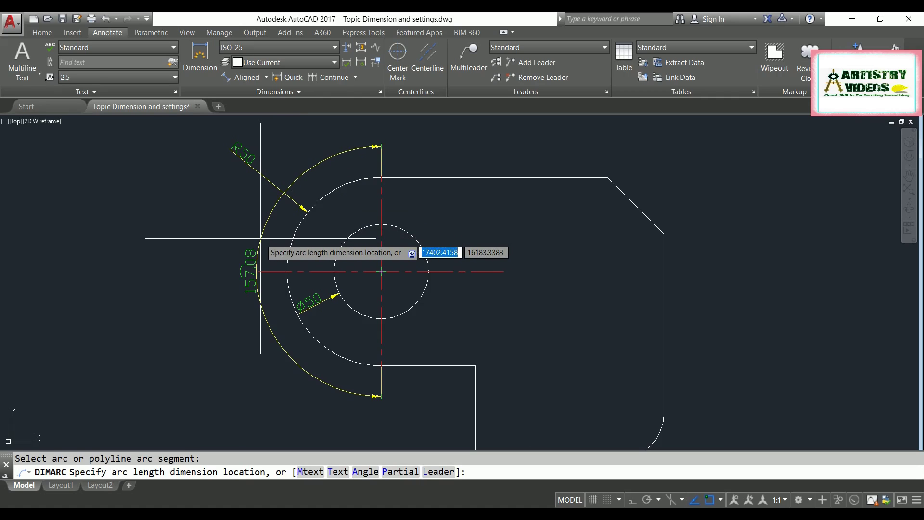
click(260, 238)
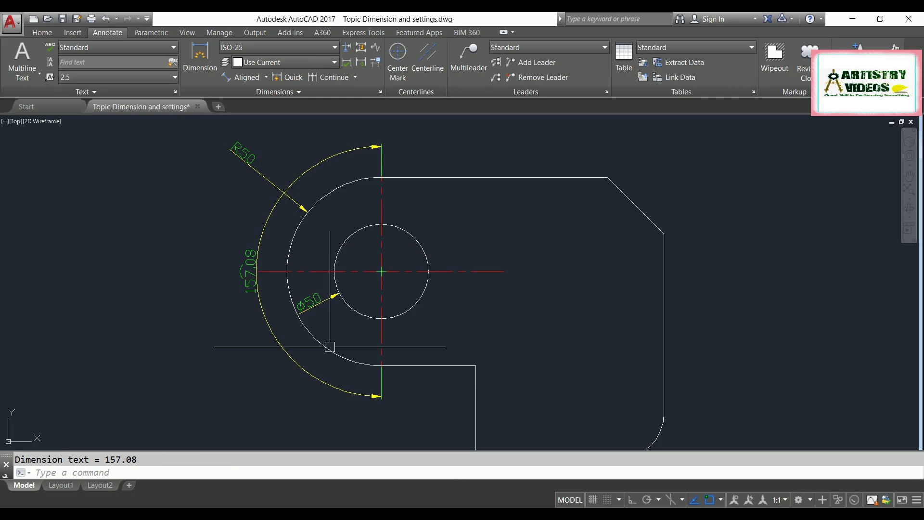
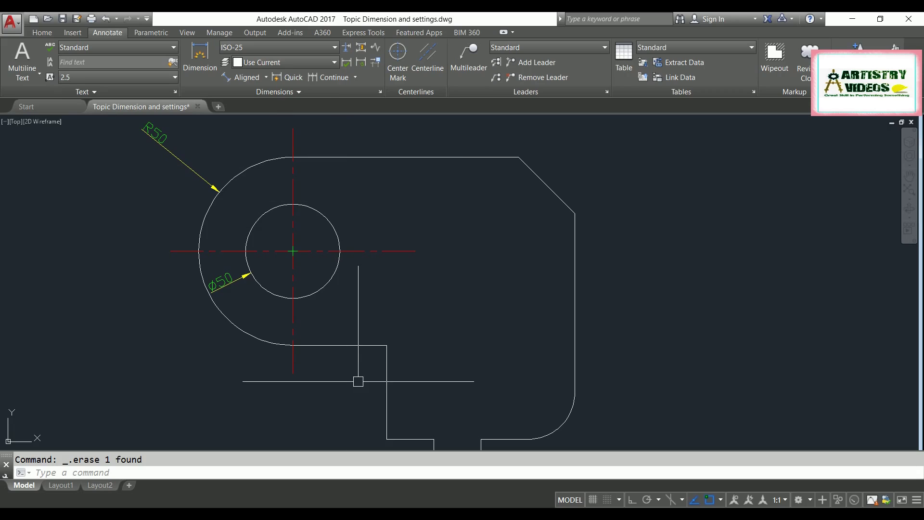
Add a vertical linear dimension between the profile's lower-left and upper horizontal edges, placing it outside the large arc.
click(64, 474)
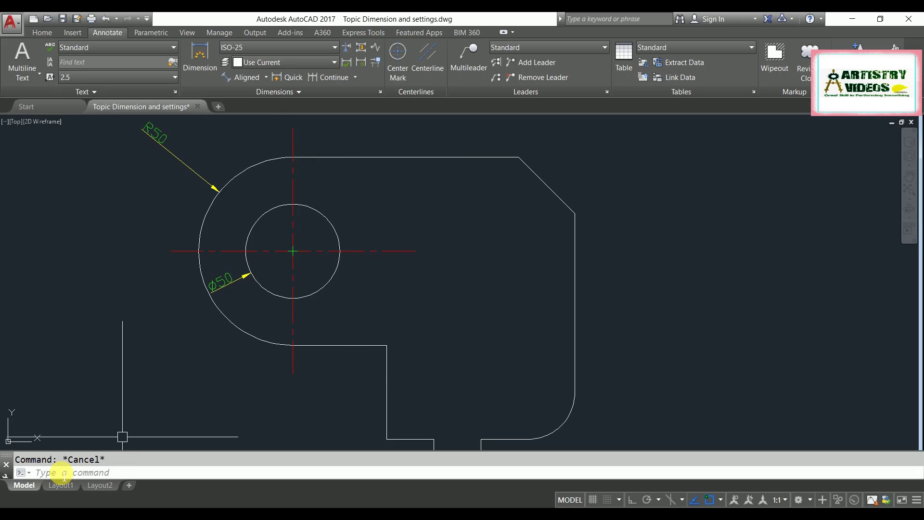
text(dli)
key(Return)
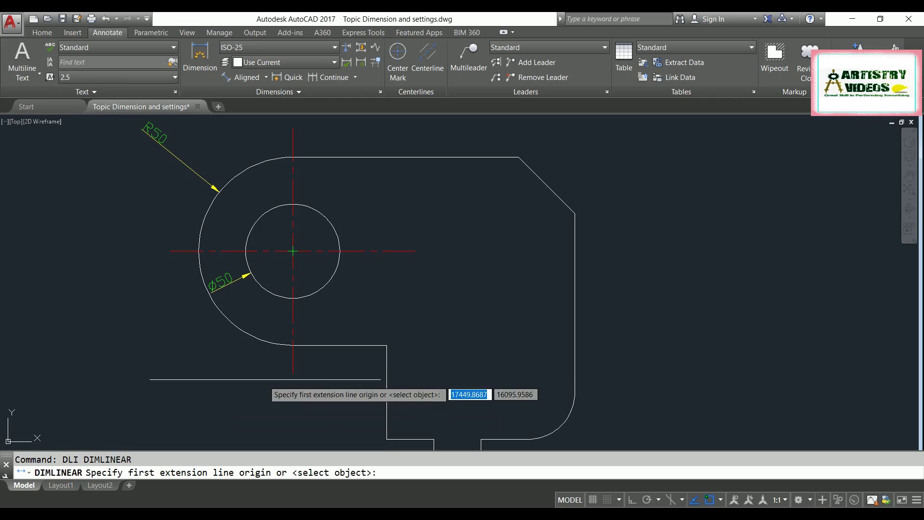
click(339, 345)
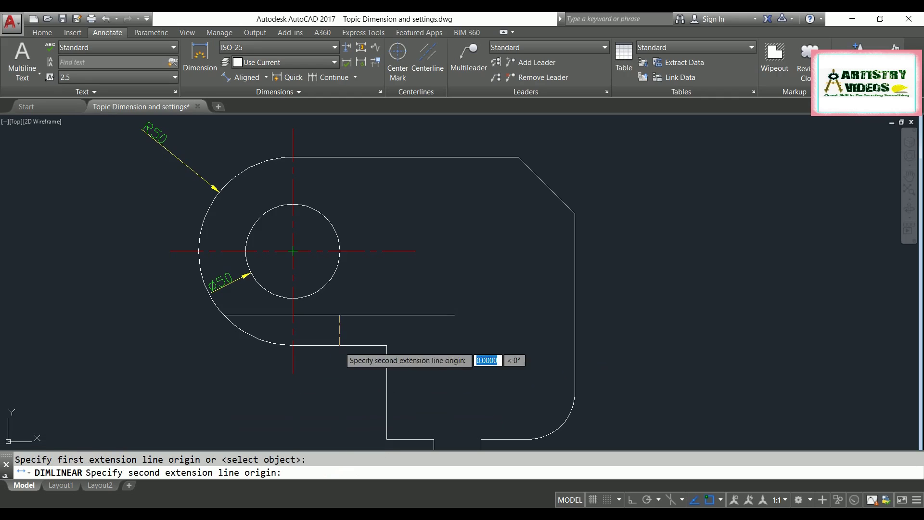
click(340, 157)
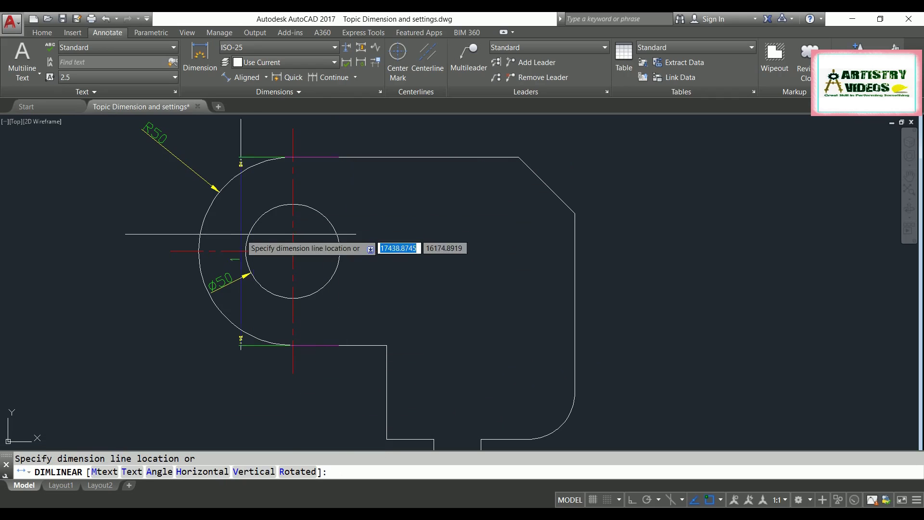
click(147, 236)
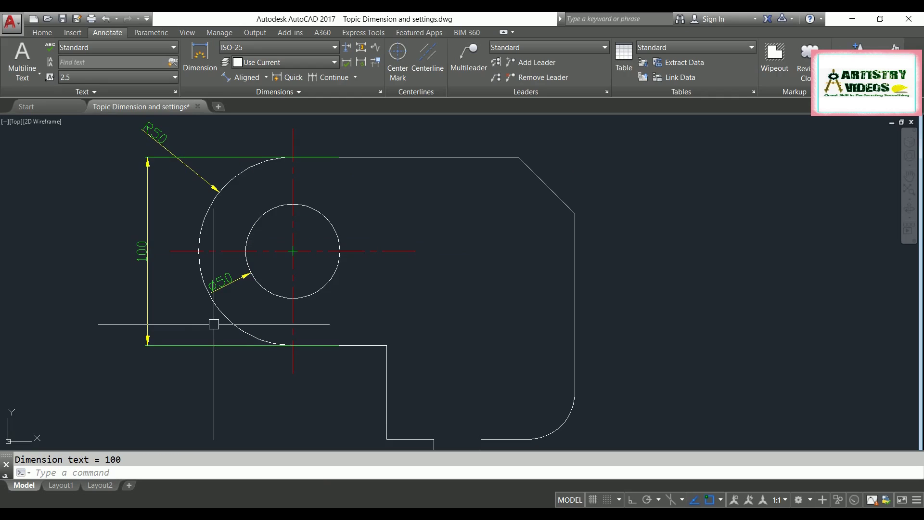
Add a horizontal linear dimension from the large arc's lower end to the adjacent step corner, placing it below the profile.
mouse_move(270, 324)
middle_down()
mouse_move(334, 264)
mouse_move(324, 223)
mouse_move(276, 244)
mouse_move(308, 305)
middle_up()
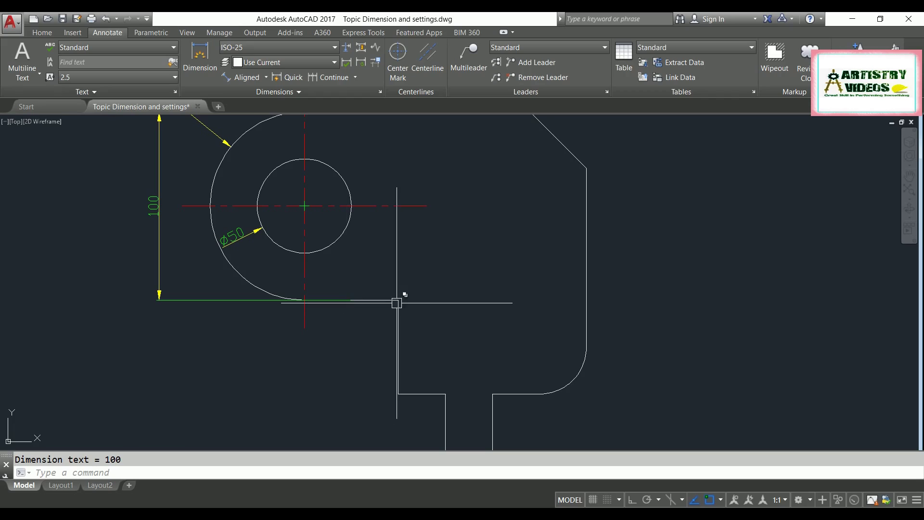
mouse_move(397, 303)
middle_down()
mouse_move(314, 330)
mouse_move(309, 285)
mouse_move(303, 289)
middle_up()
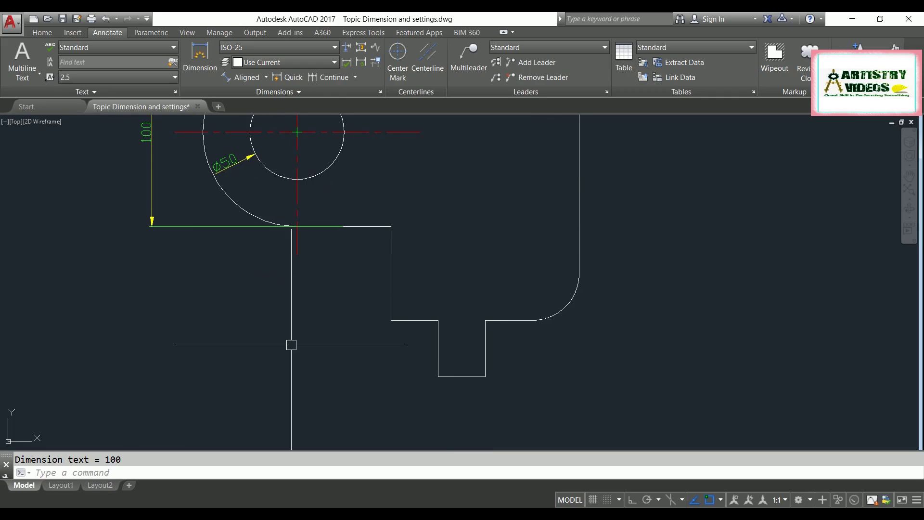
text(dli)
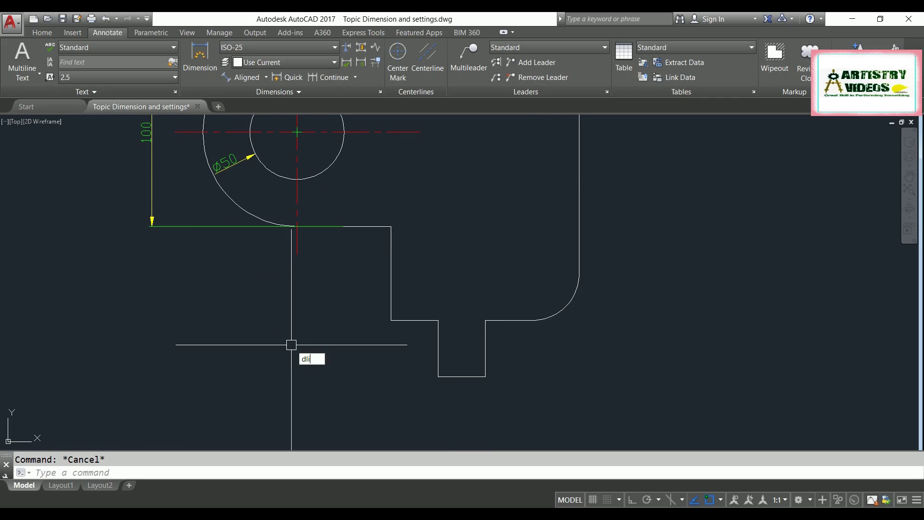
key(Return)
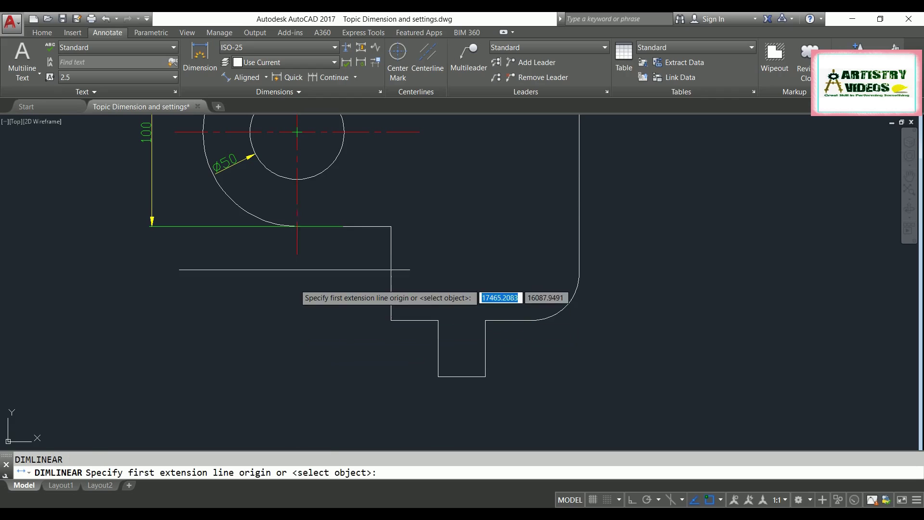
click(297, 233)
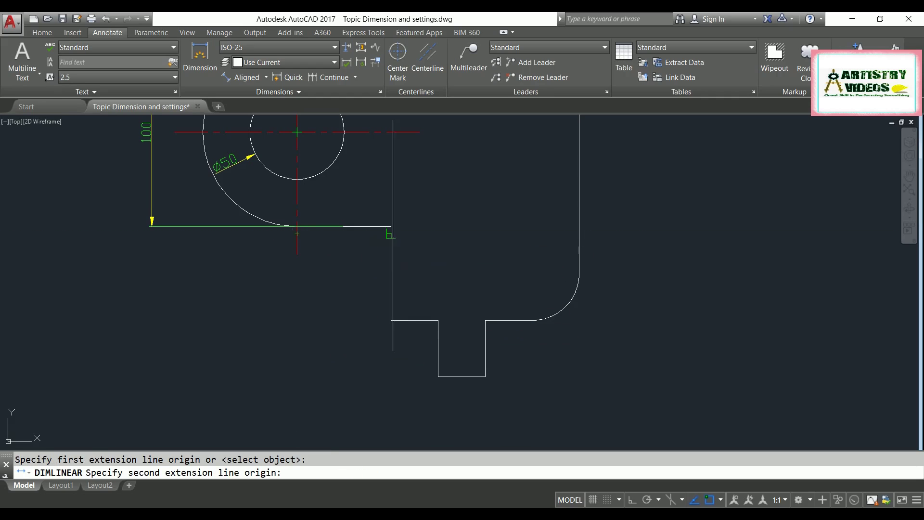
click(391, 226)
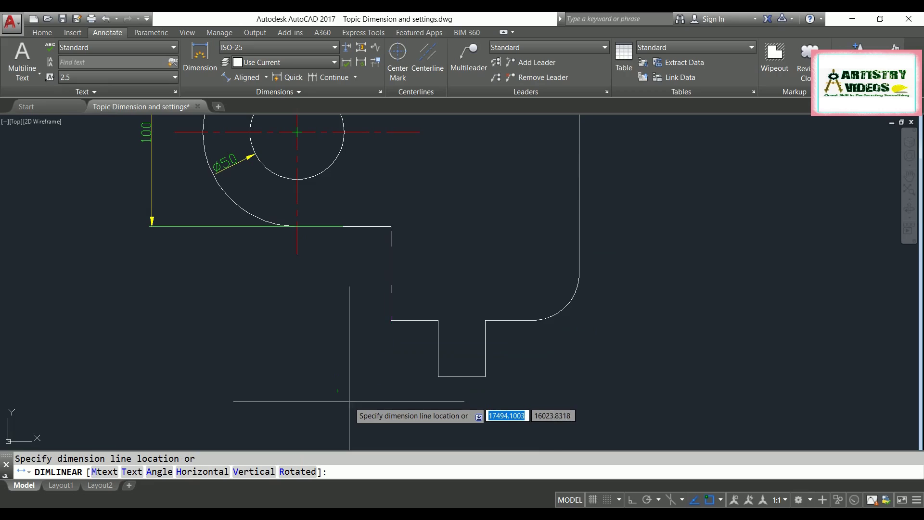
middle_drag(344, 399, 326, 328)
click(320, 337)
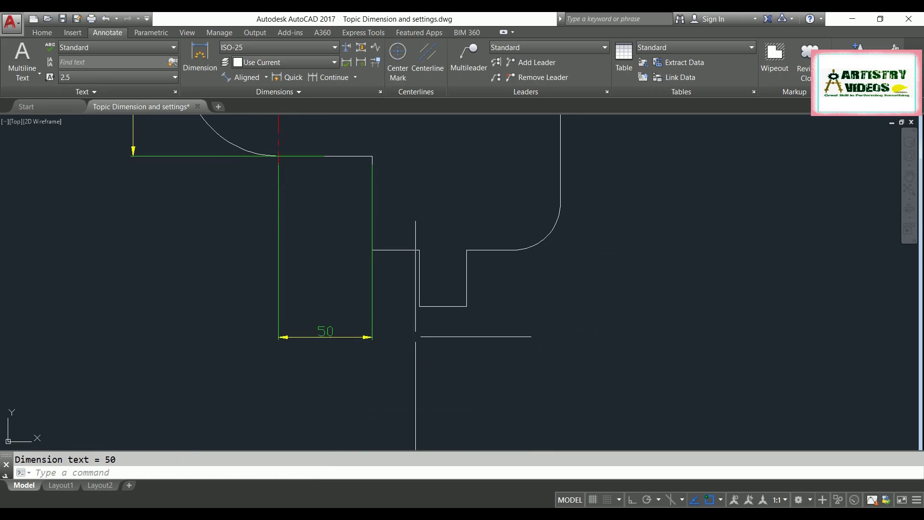
Continue the horizontal dimension chain to both sides of the bottom tab, the start of the rounded corner and the profile's right edge.
middle_drag(419, 338, 406, 347)
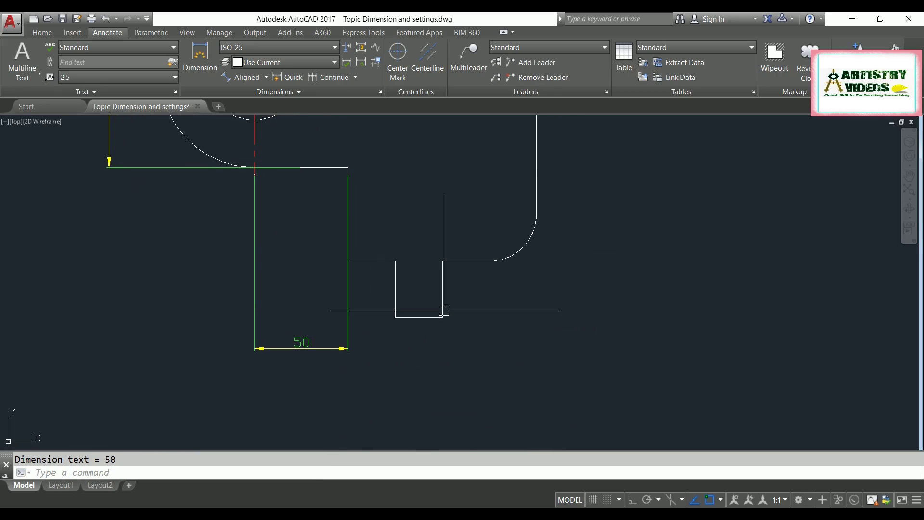
middle_drag(532, 312, 510, 328)
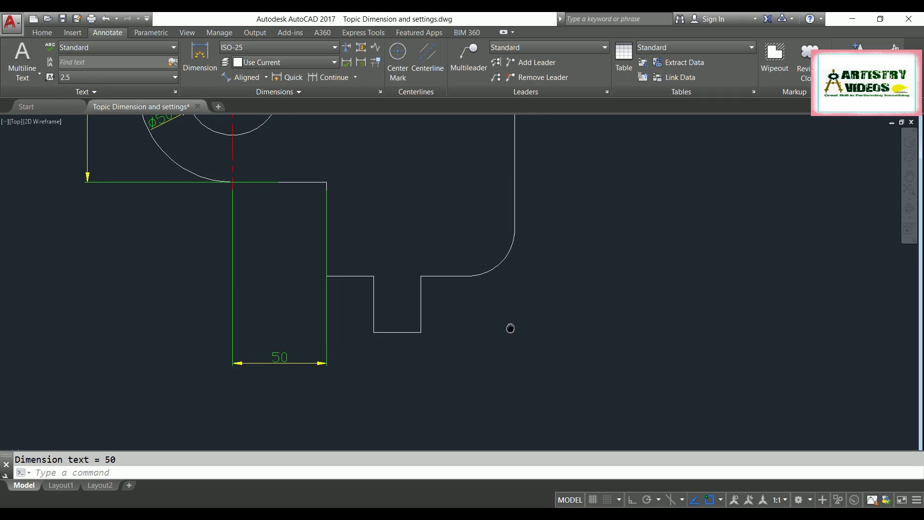
key(Escape)
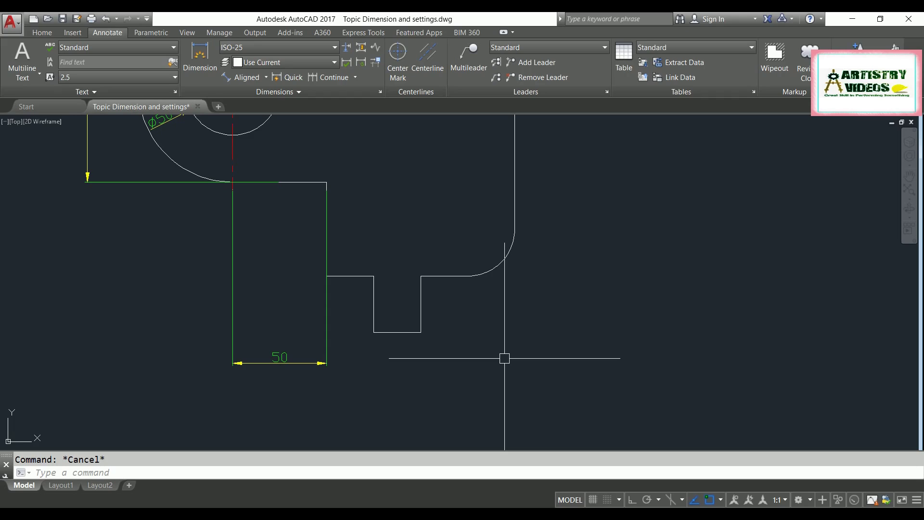
text(d)
key(Return)
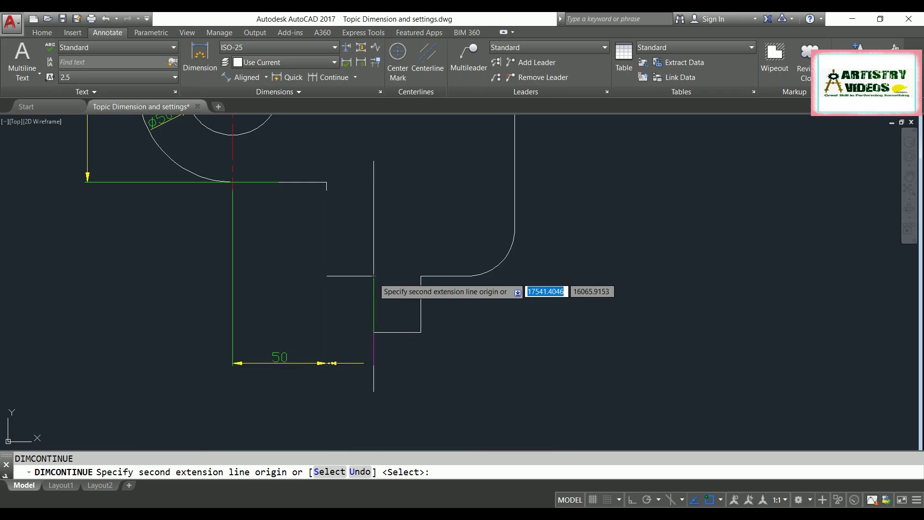
click(373, 276)
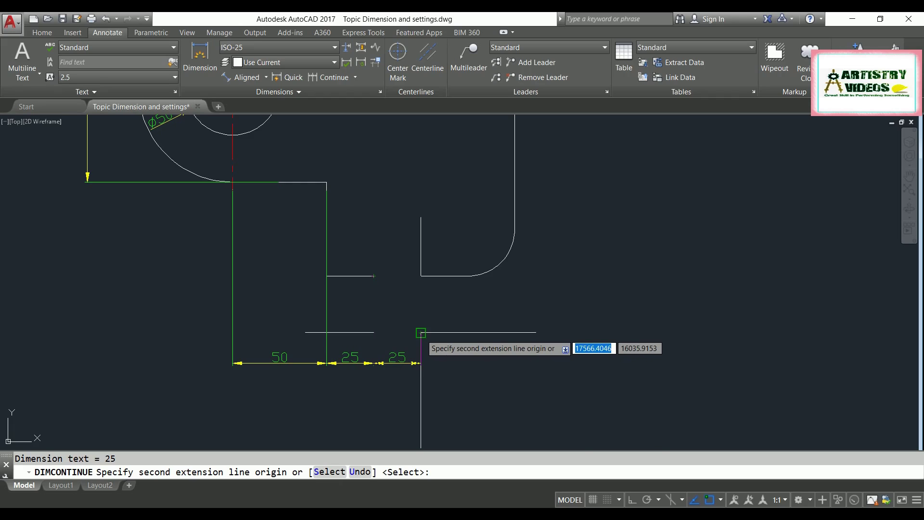
click(421, 332)
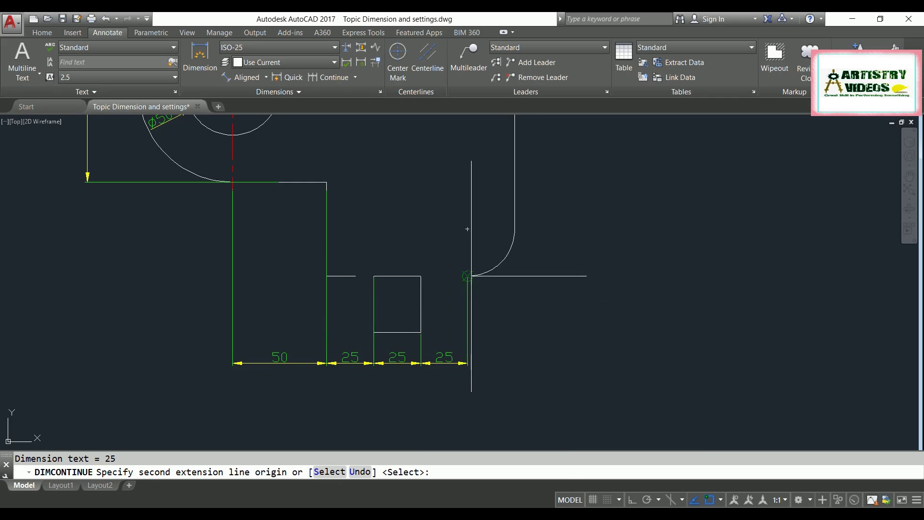
click(467, 276)
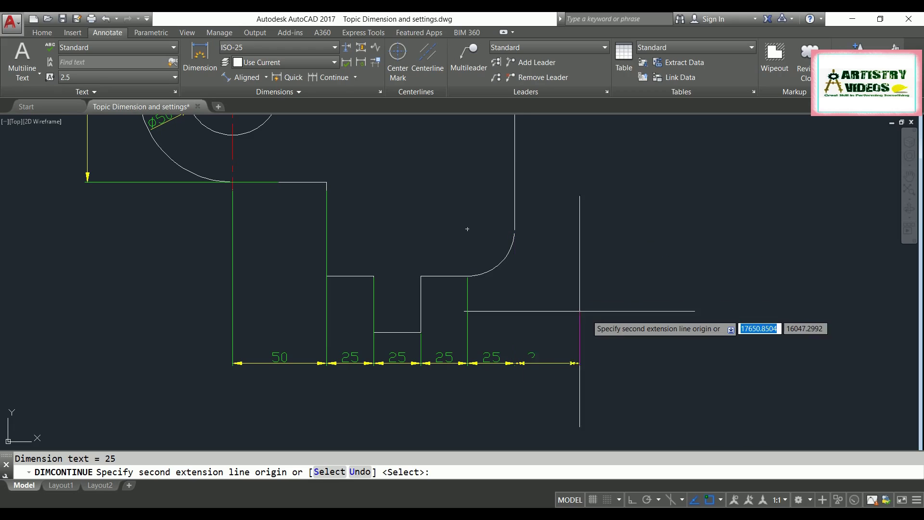
key(Return)
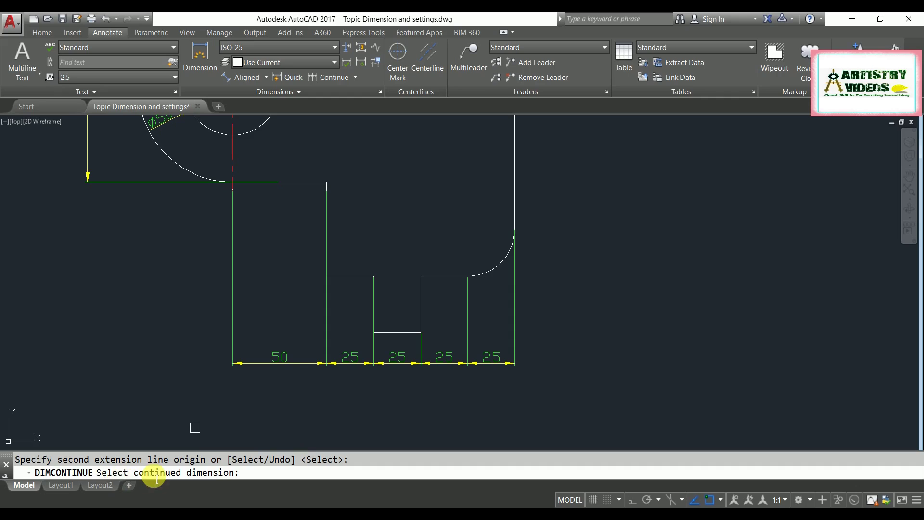
key(Return)
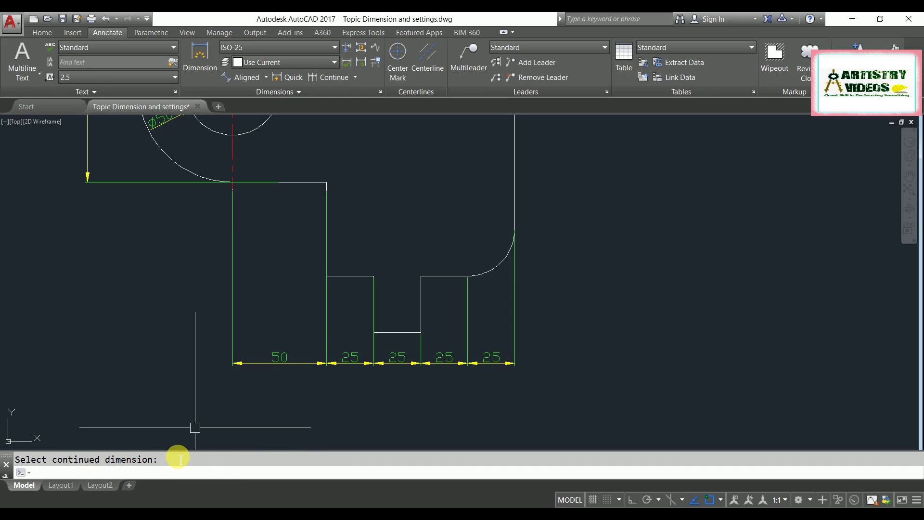
Add a horizontal linear dimension to the chamfer by selecting its sloped line, placing the dimension above the profile.
middle_drag(197, 390, 180, 395)
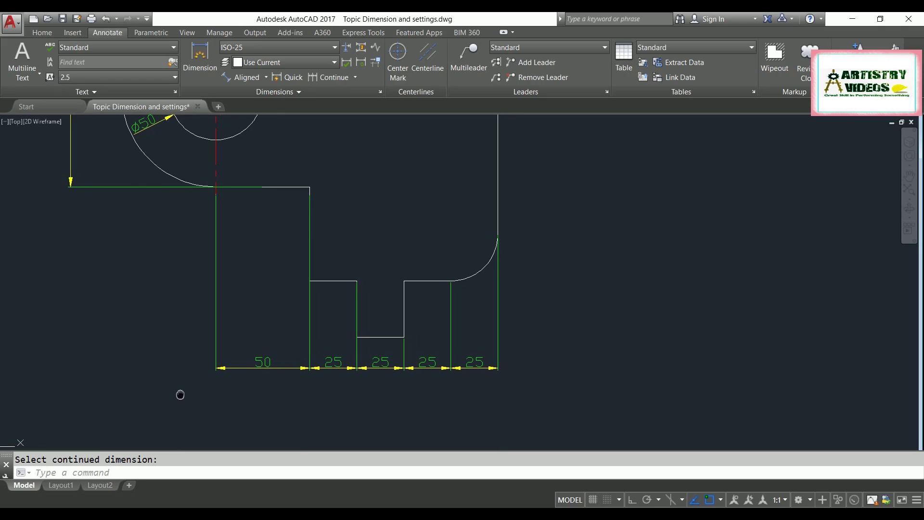
scroll(321, 342, down, 5)
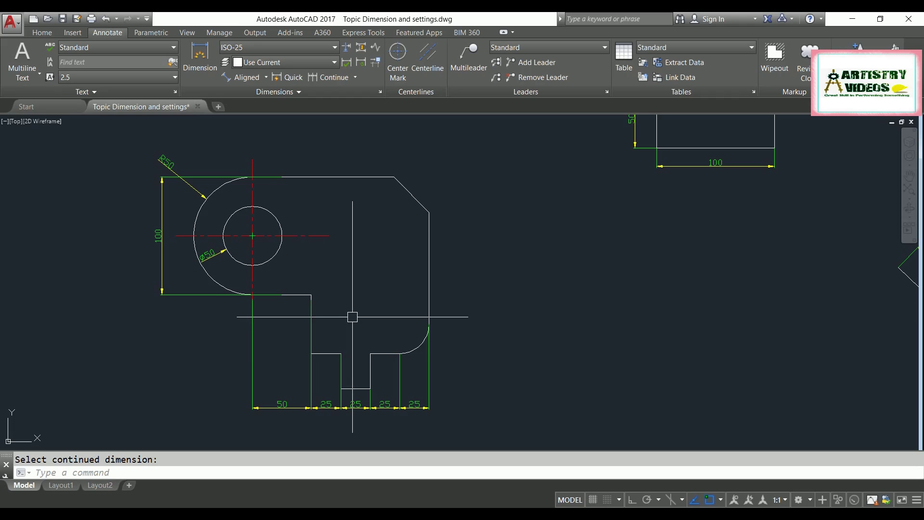
middle_drag(405, 231, 386, 264)
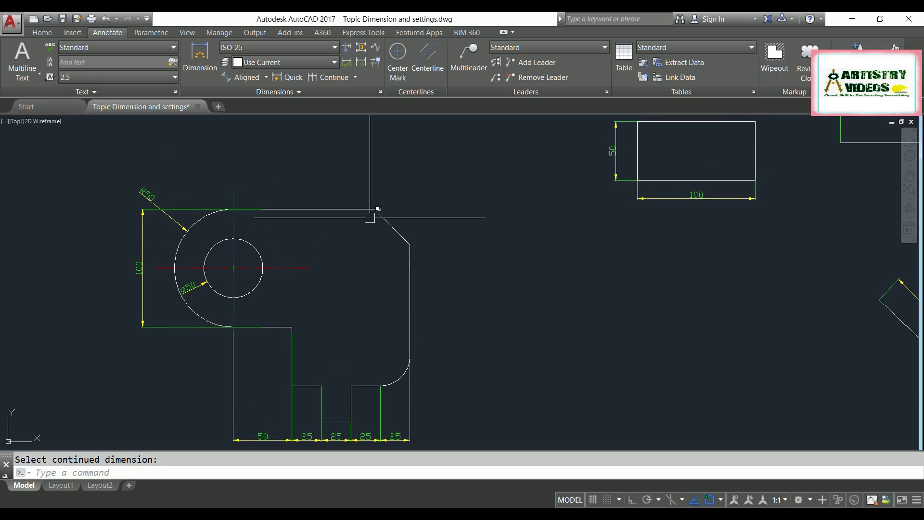
scroll(395, 231, up, 2)
middle_drag(392, 231, 390, 290)
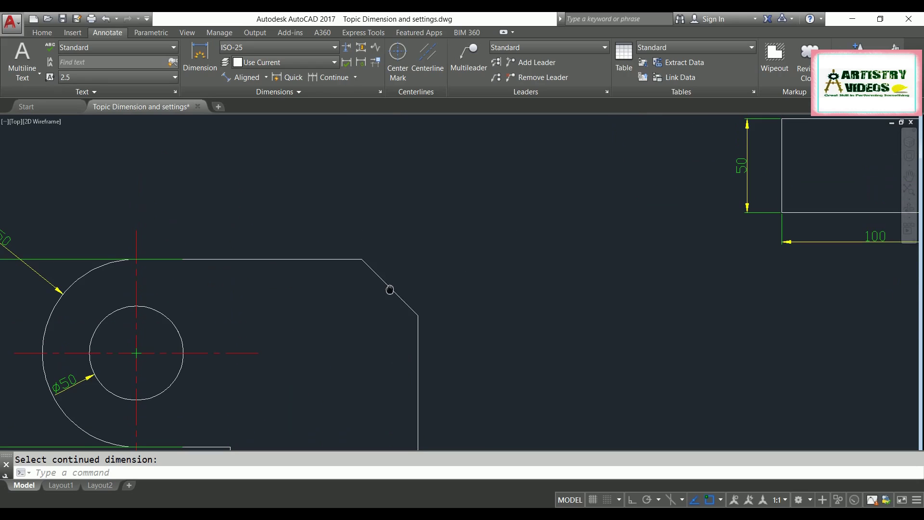
key(Escape)
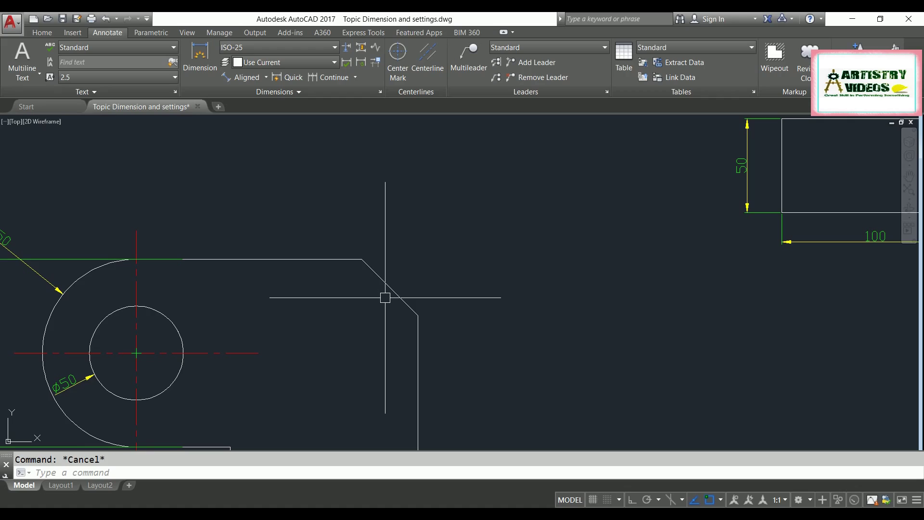
text(DLI)
key(Return)
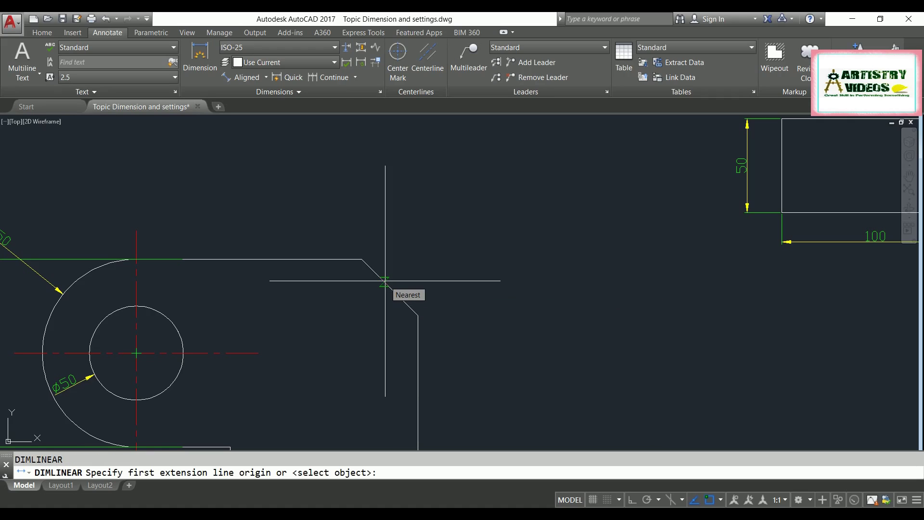
key(Return)
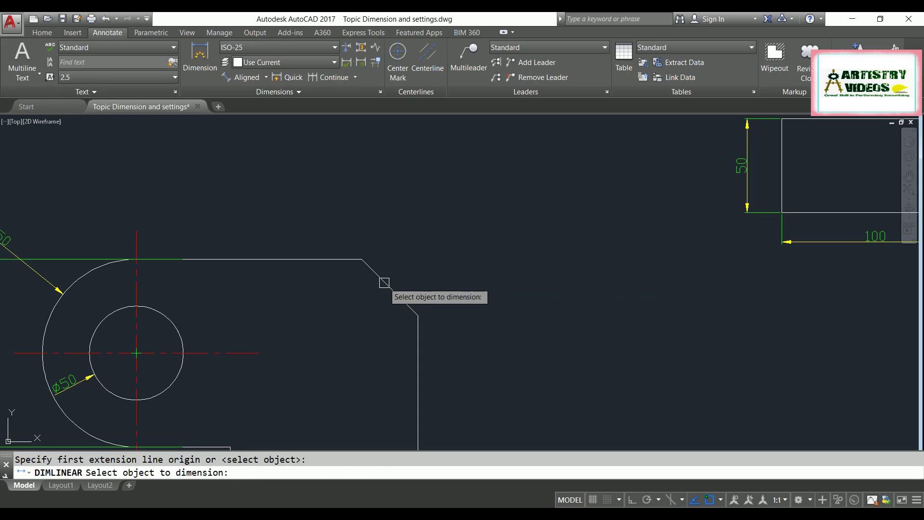
click(384, 281)
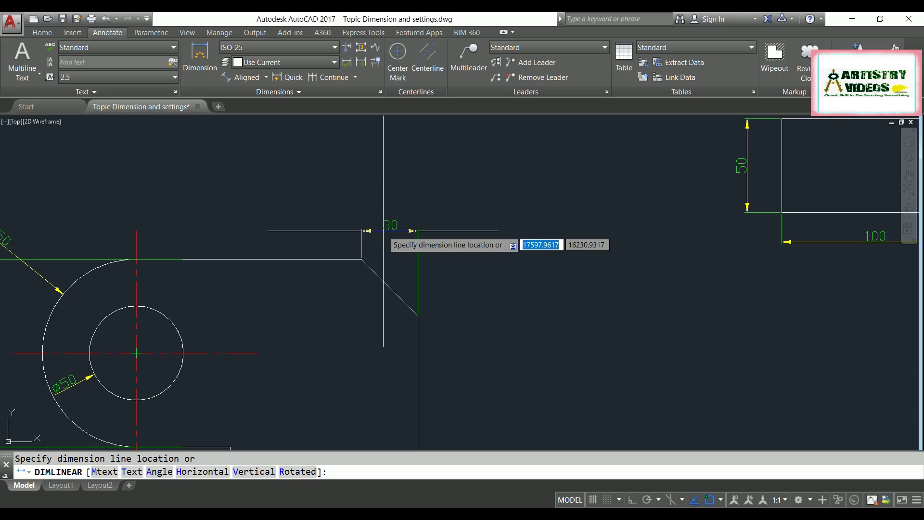
click(383, 230)
Add a vertical linear dimension to the chamfer by selecting its sloped line, placing the dimension to its right.
key(Return)
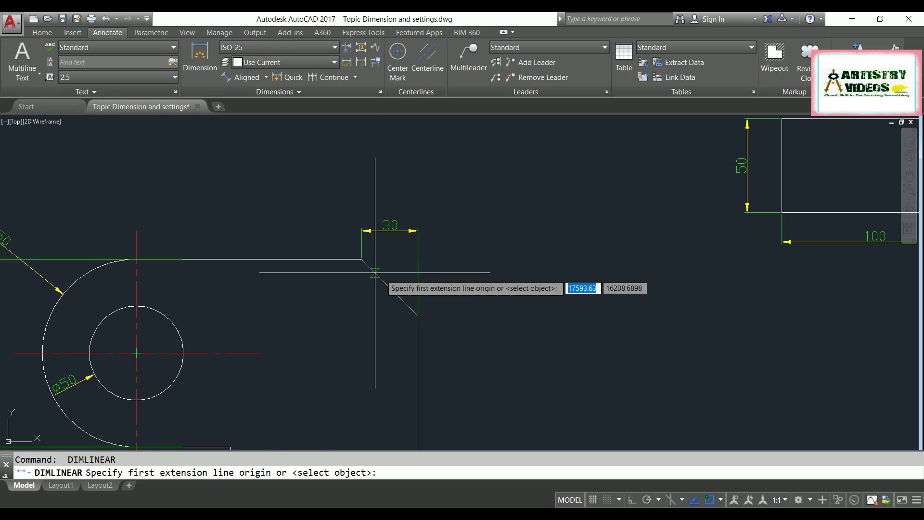
key(Return)
click(382, 278)
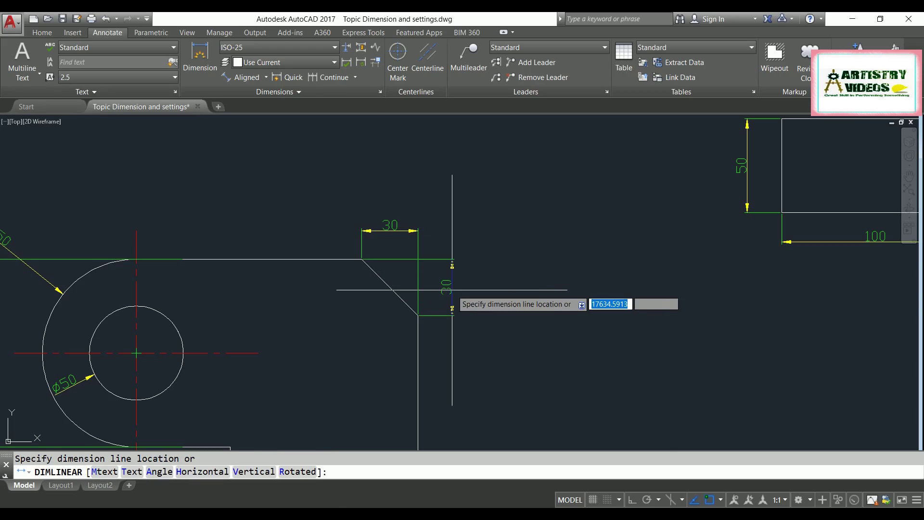
click(453, 289)
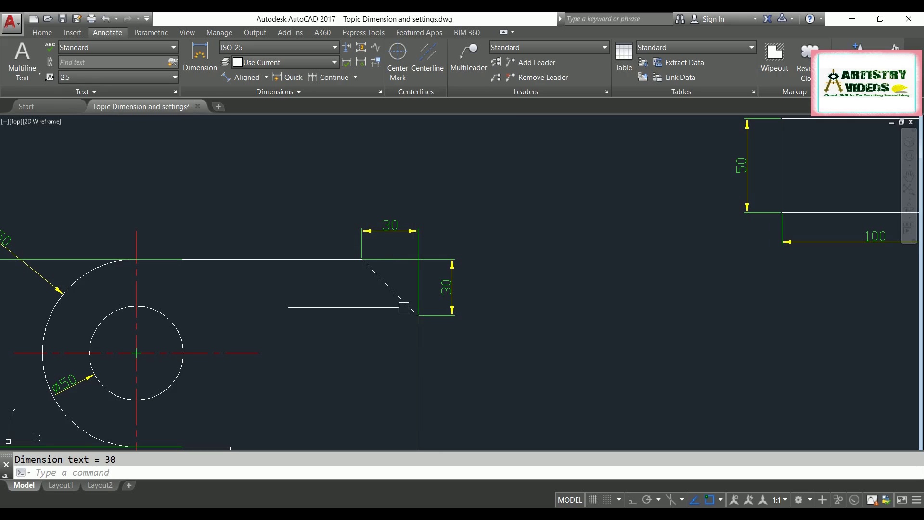
Delete both linear dimensions from the chamfer at the profile's upper-right corner.
middle_drag(404, 307, 375, 305)
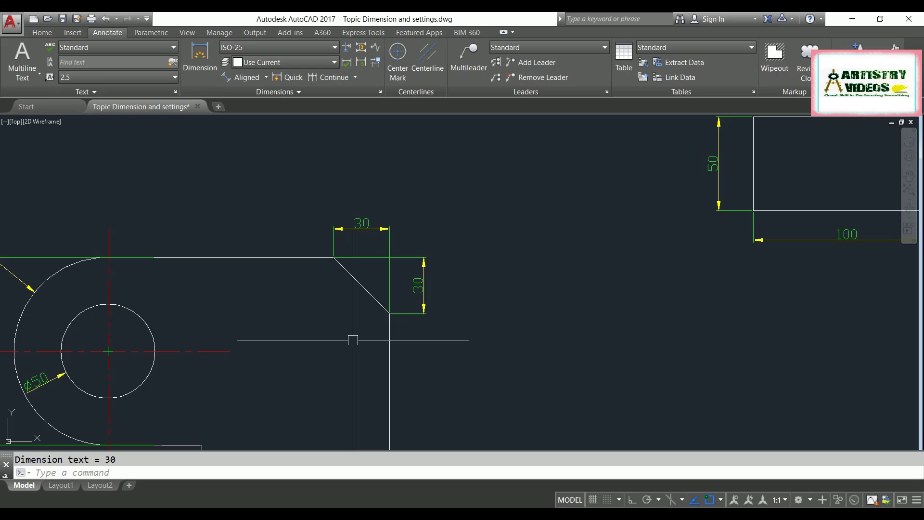
click(440, 207)
click(388, 260)
key(Delete)
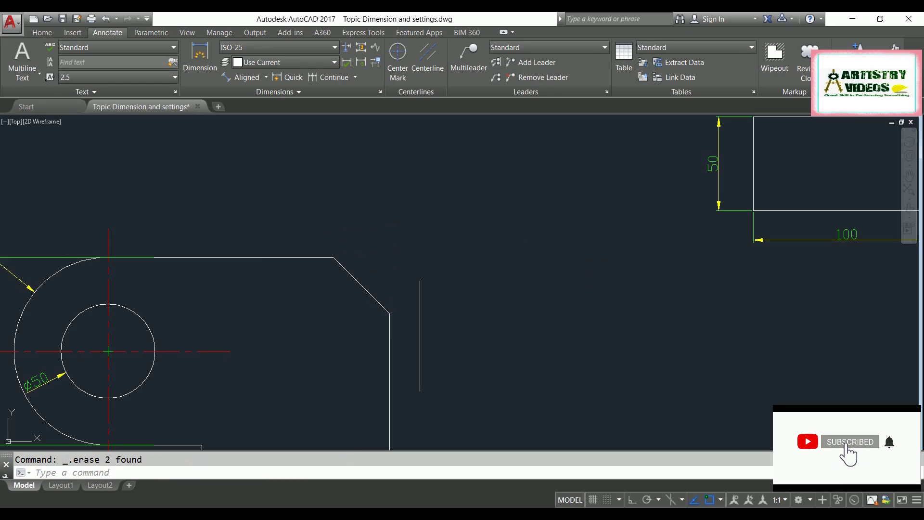
scroll(419, 281, up, 3)
middle_drag(418, 282, 433, 292)
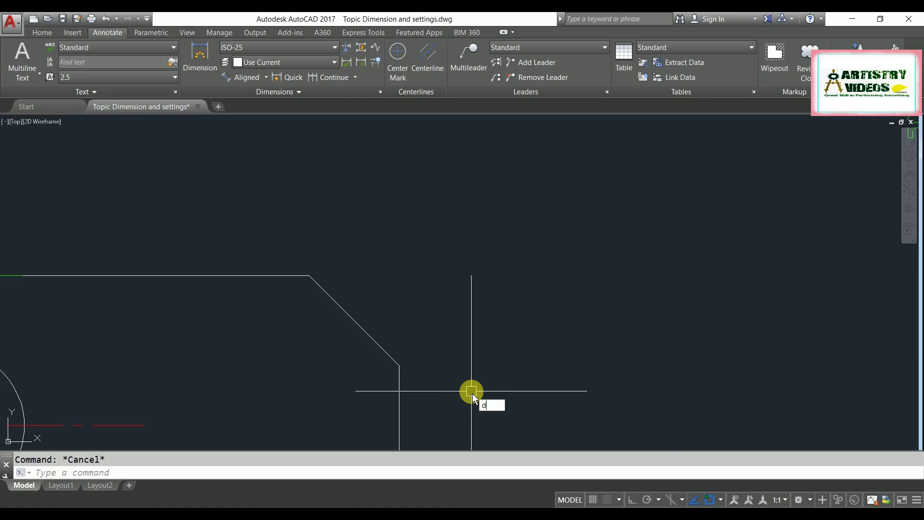
Add an angular dimension between the profile's top edge and the sloped chamfer line, placing its arc outside the chamfered corner.
text(al)
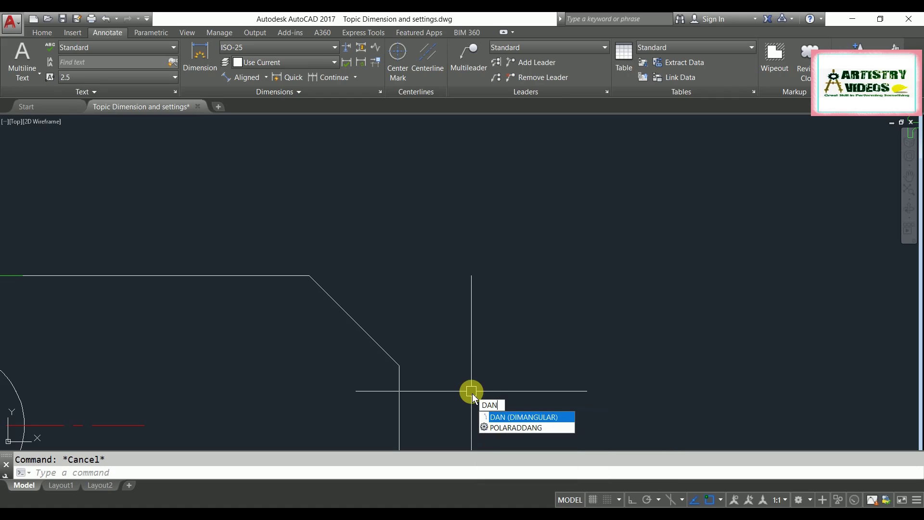
key(Return)
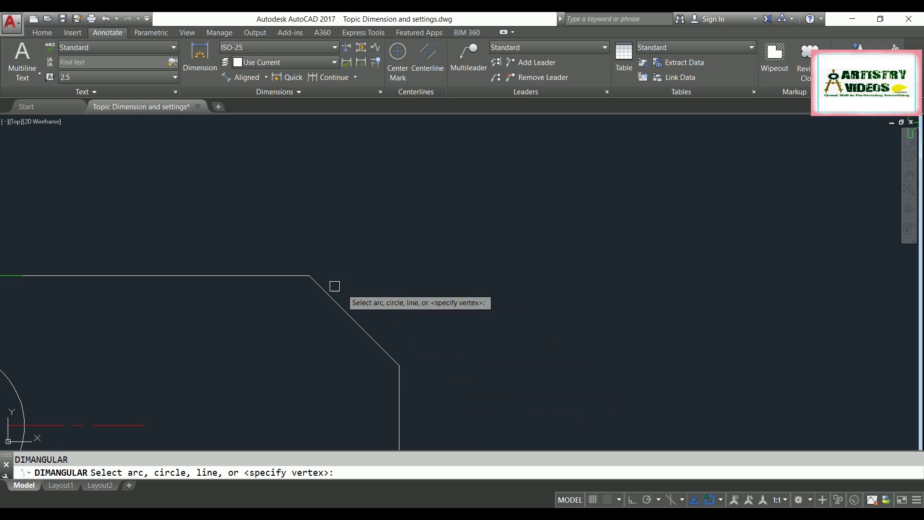
click(291, 275)
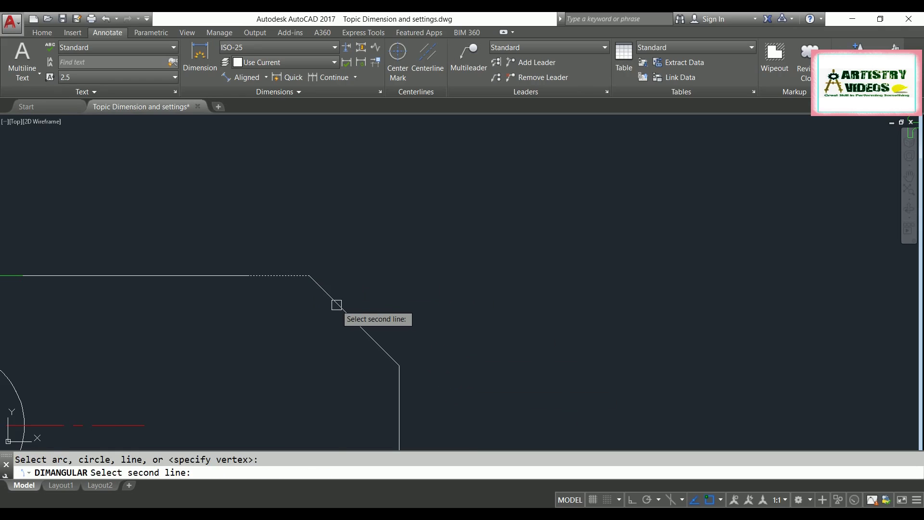
click(336, 303)
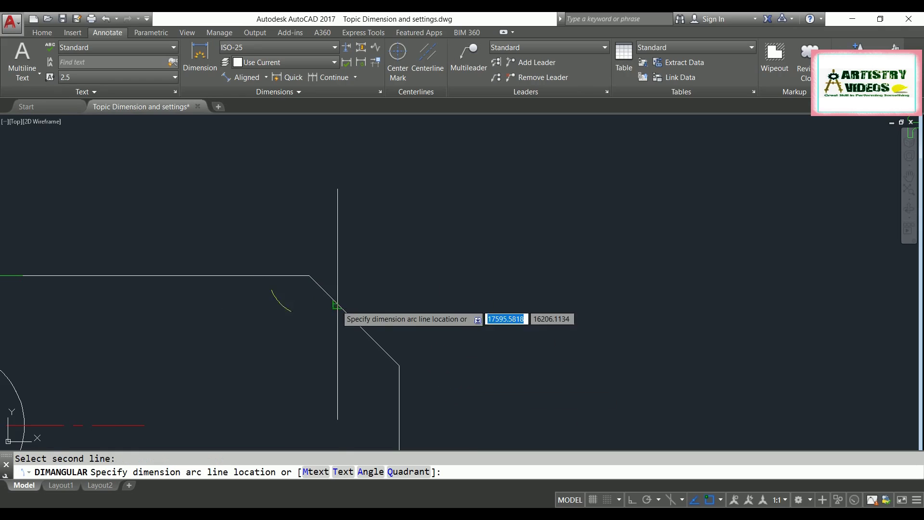
click(381, 299)
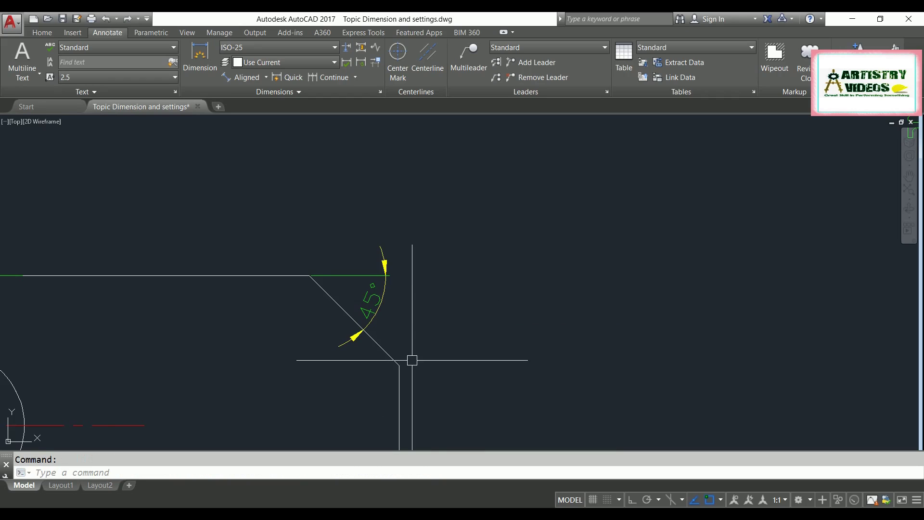
Draw a horizontal line about 150 units long in the empty area below and to the right of the dimensioned profile, using Ortho.
scroll(410, 297, down, 2)
middle_drag(428, 271, 396, 184)
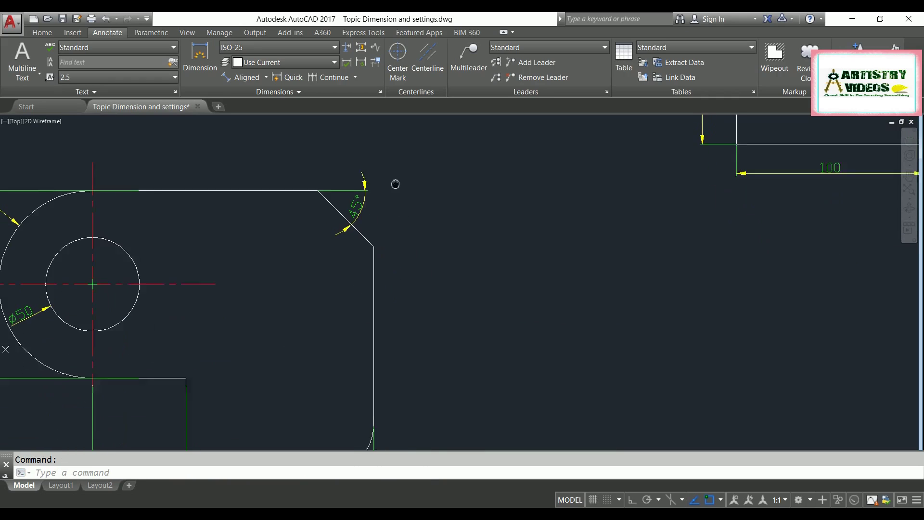
scroll(409, 218, up, 1)
scroll(409, 218, down, 2)
middle_drag(409, 219, 382, 174)
scroll(424, 289, up, 1)
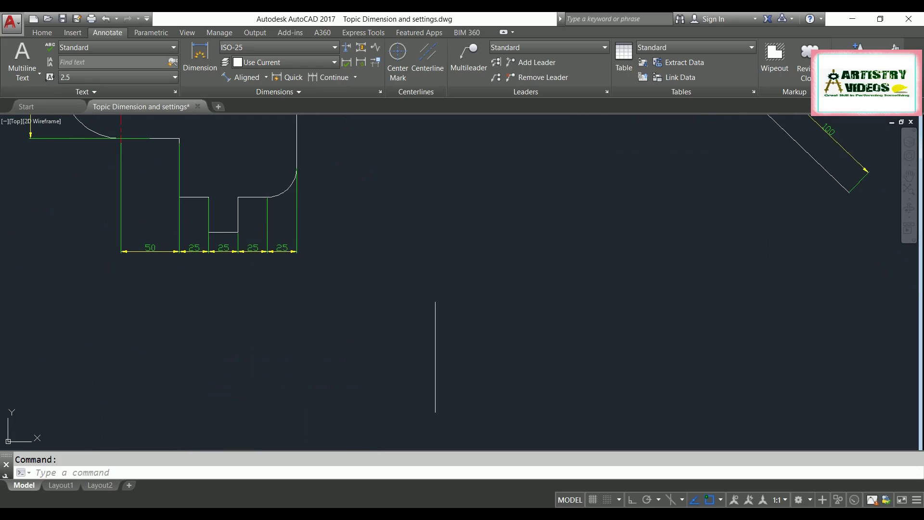
text(l)
key(Return)
click(631, 360)
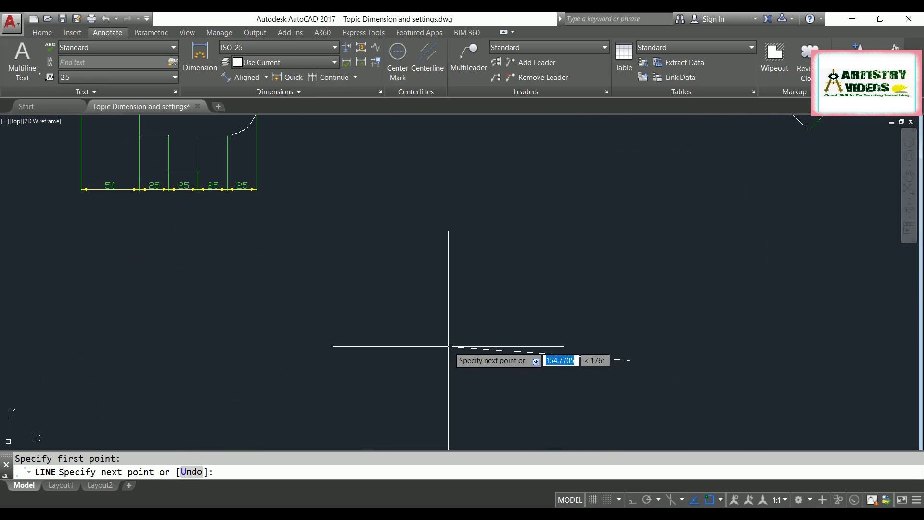
click(633, 501)
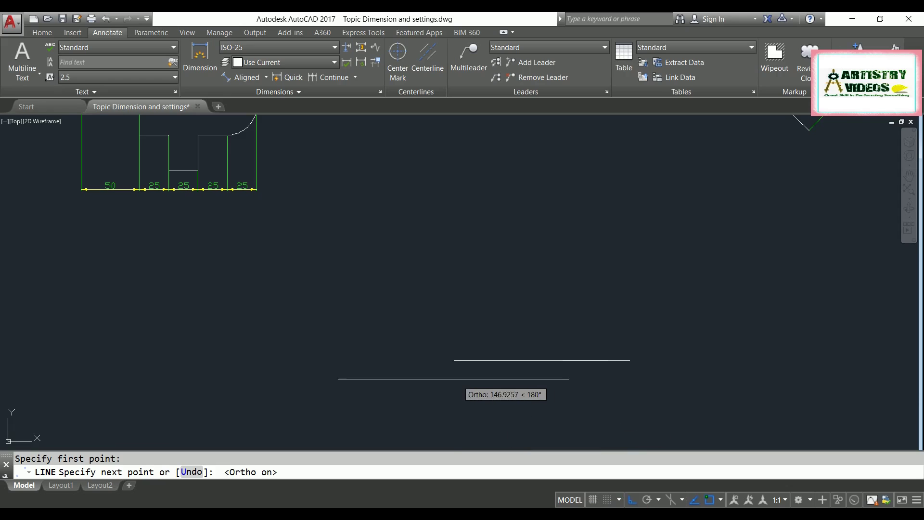
click(454, 361)
key(Return)
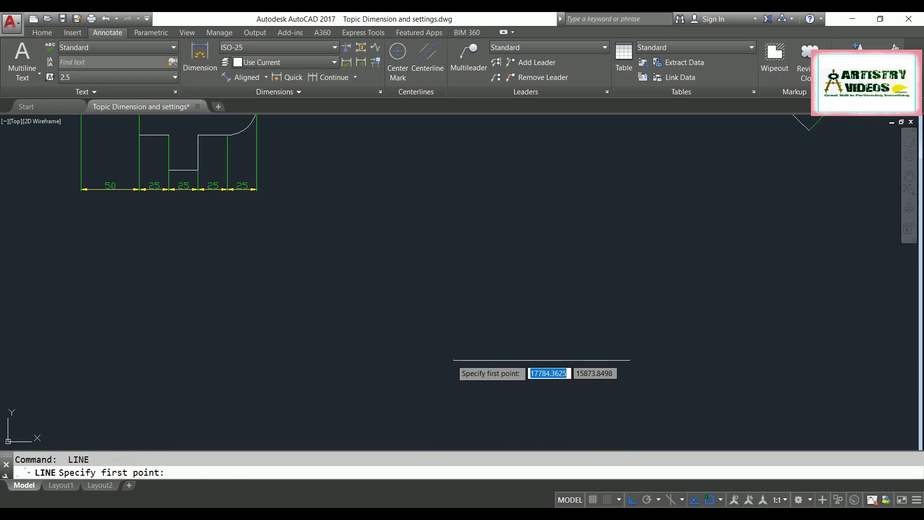
With Ortho off, draw a sloped line rising rightward at about 56° from the horizontal line's left end.
click(446, 367)
click(630, 501)
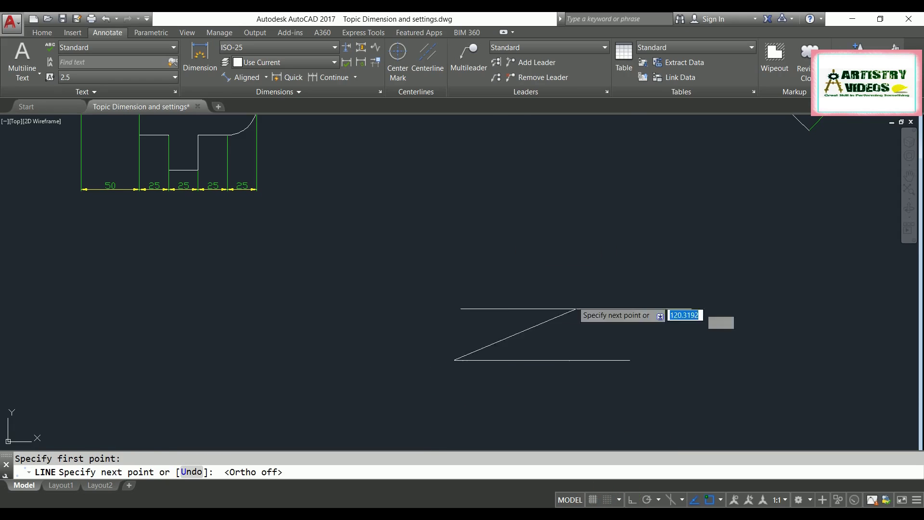
click(559, 204)
key(Return)
middle_drag(543, 261, 386, 287)
scroll(496, 264, up, 2)
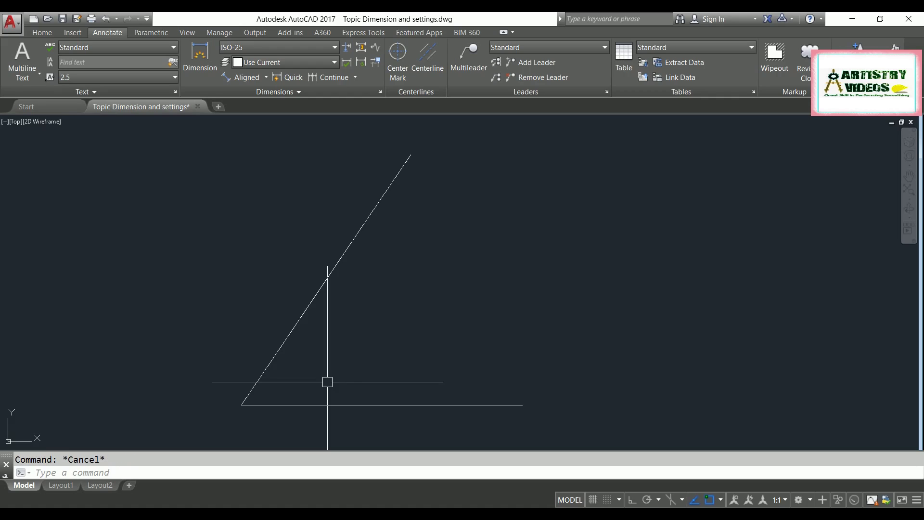
Add an angular dimension to the inner angle between the horizontal and sloped lines, placing its arc near the vertex.
text(dan)
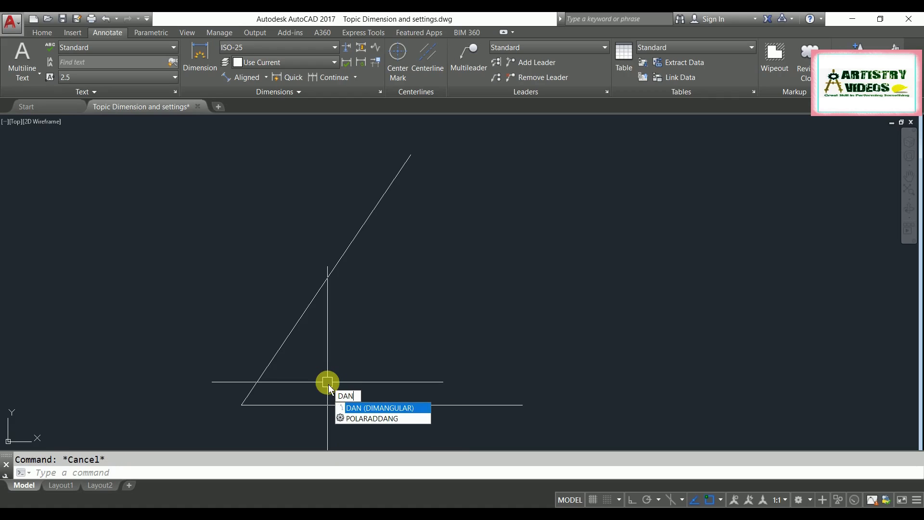
key(Return)
click(290, 404)
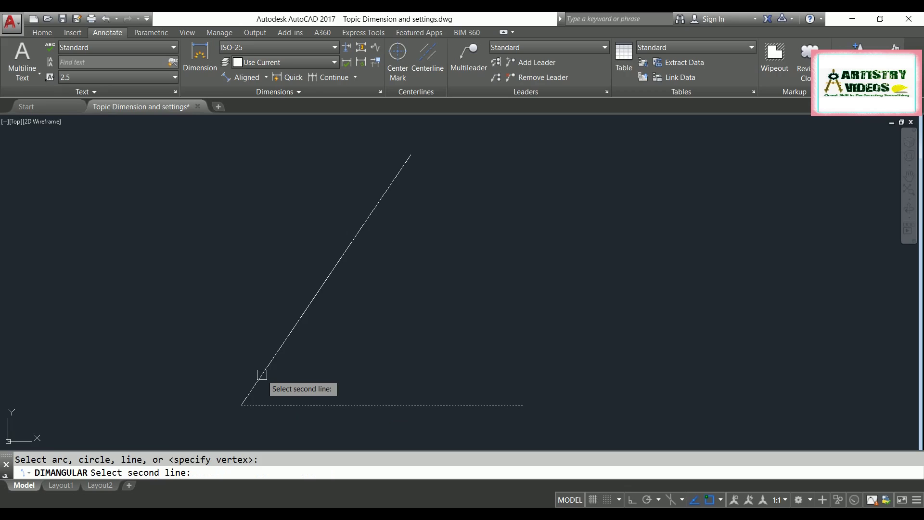
click(262, 375)
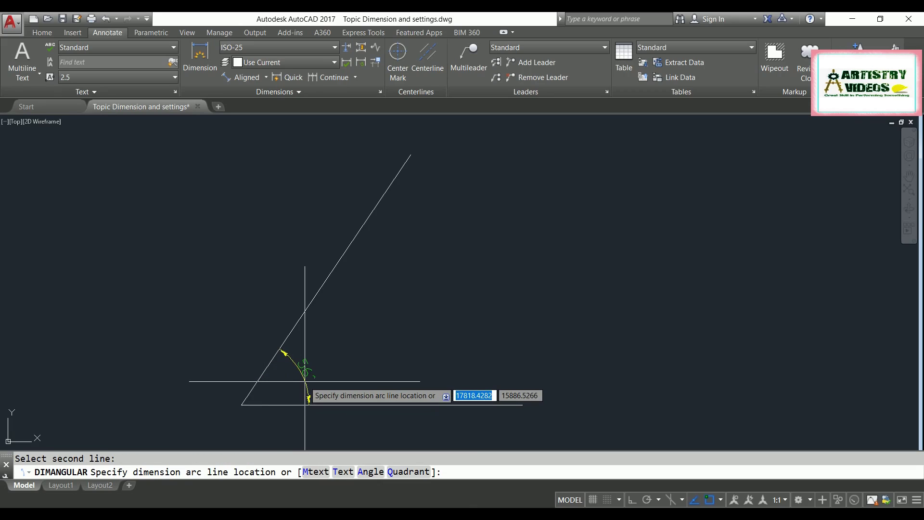
click(305, 395)
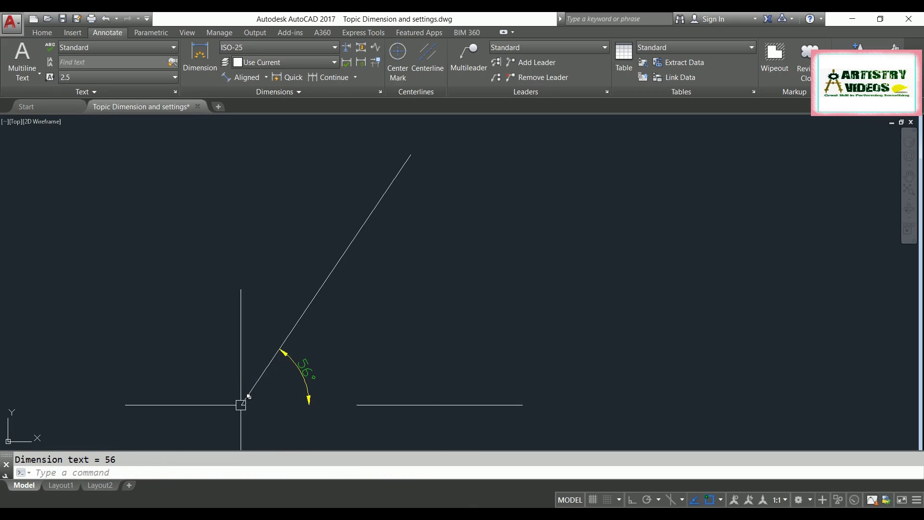
Add a second angular dimension between the same two lines, placing its arc left of the vertex to dimension the supplementary angle.
middle_drag(186, 421, 271, 421)
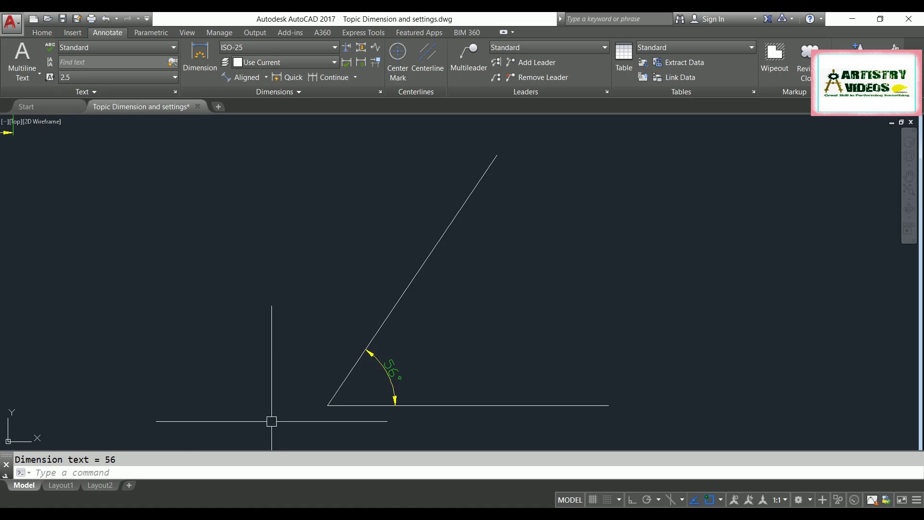
key(Return)
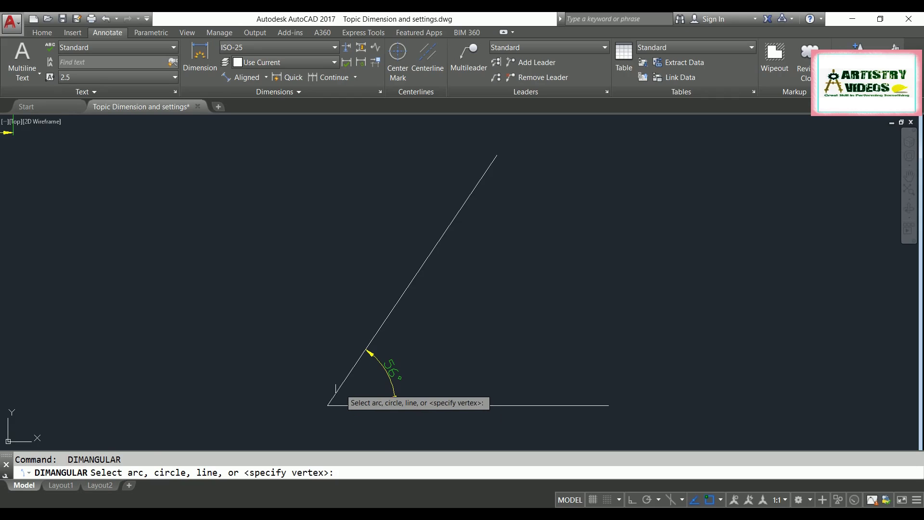
click(339, 387)
click(346, 407)
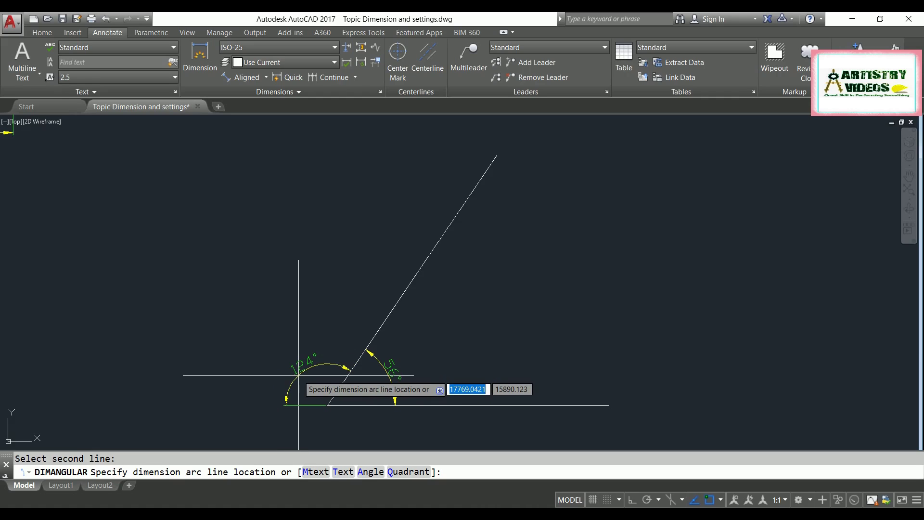
click(298, 374)
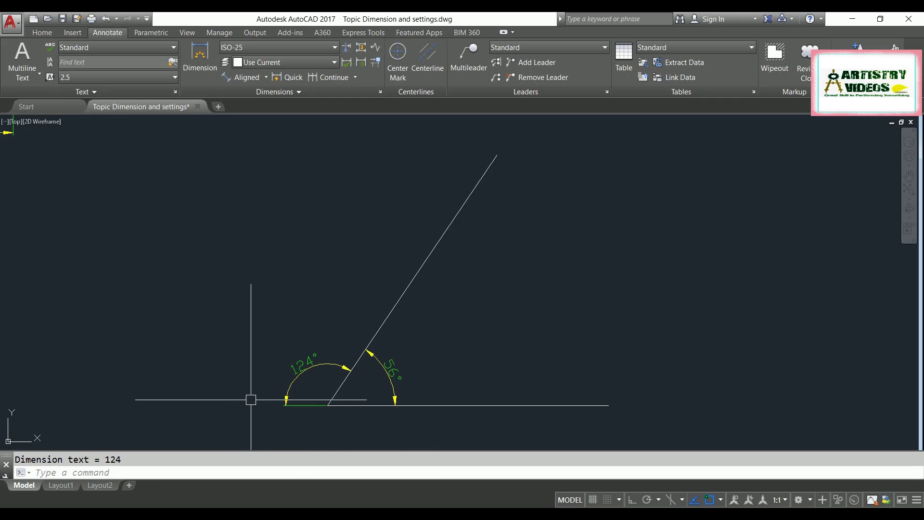
Locate the two stepped profiles in the drawing and view the available Continue and Baseline dimension options.
scroll(251, 399, down, 3)
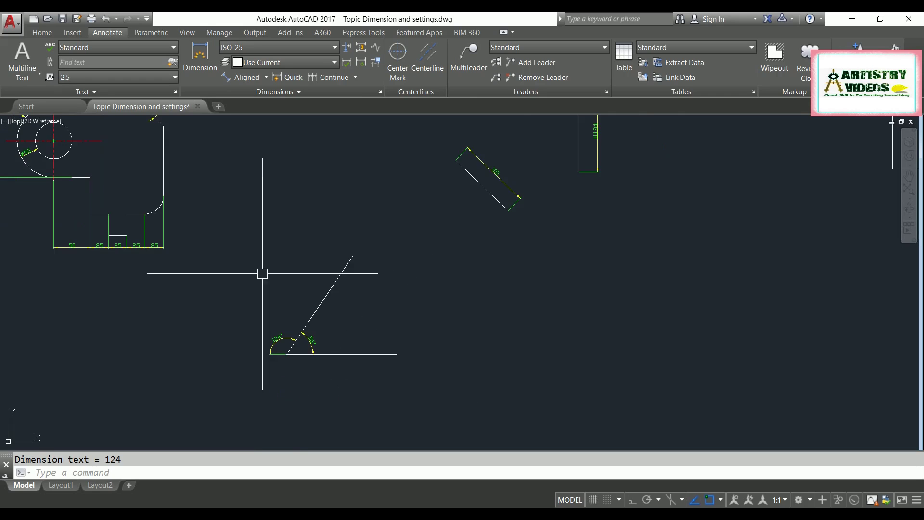
middle_drag(263, 273, 241, 423)
scroll(241, 337, down, 2)
mouse_move(393, 346)
middle_down()
mouse_move(304, 432)
mouse_move(244, 400)
mouse_move(131, 398)
middle_up()
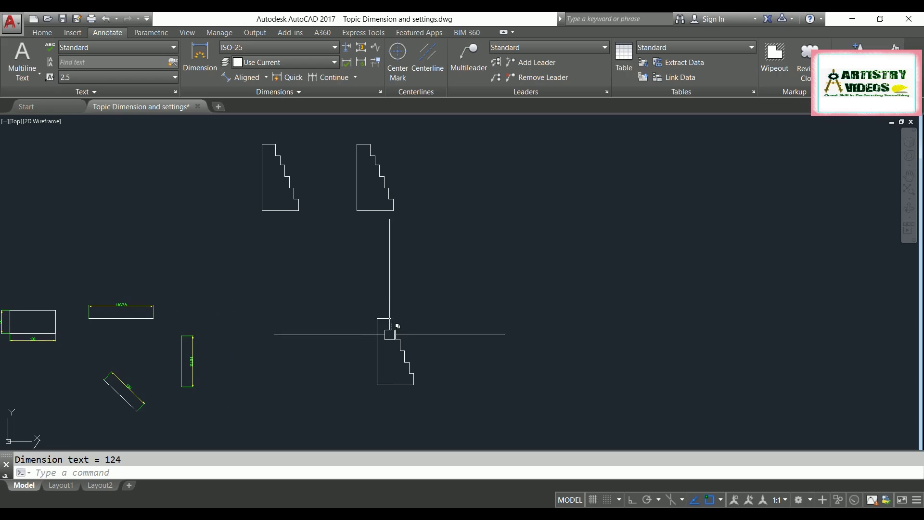
scroll(304, 273, up, 5)
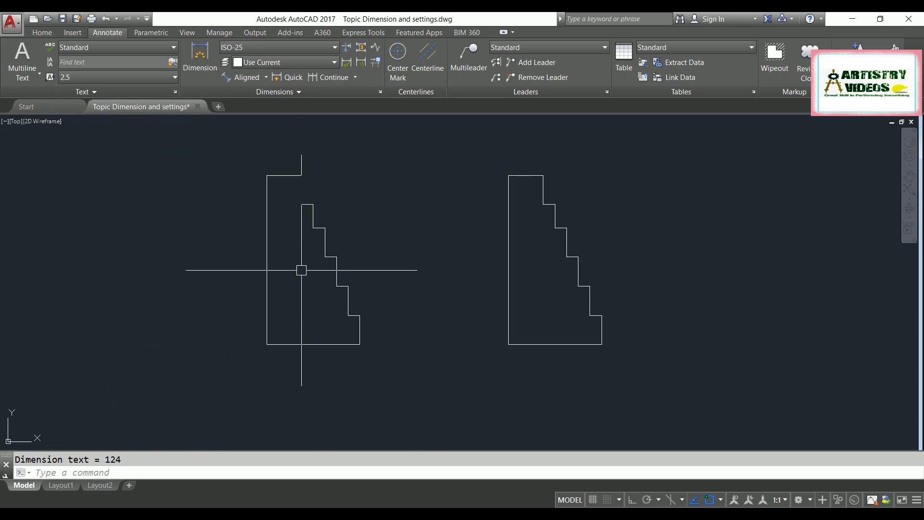
scroll(302, 270, up, 2)
mouse_move(281, 293)
middle_down()
mouse_move(201, 305)
mouse_move(206, 313)
middle_up()
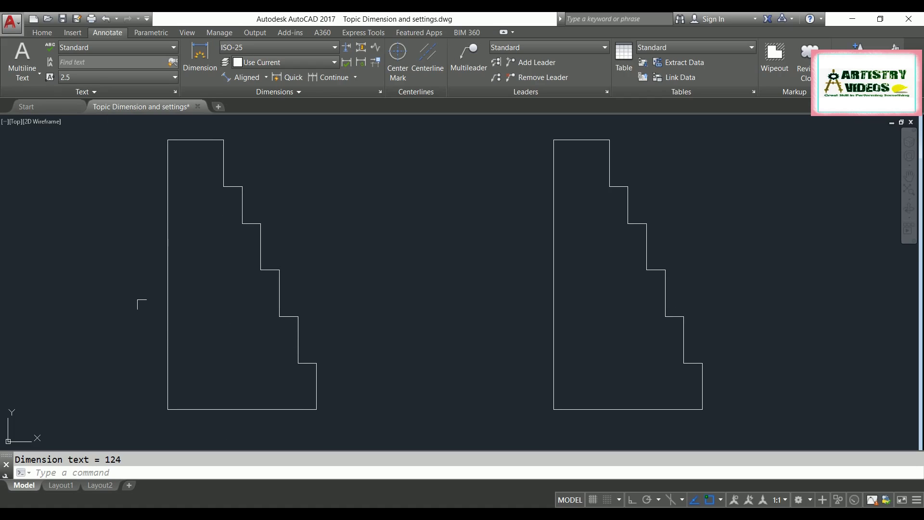
middle_drag(95, 371, 95, 368)
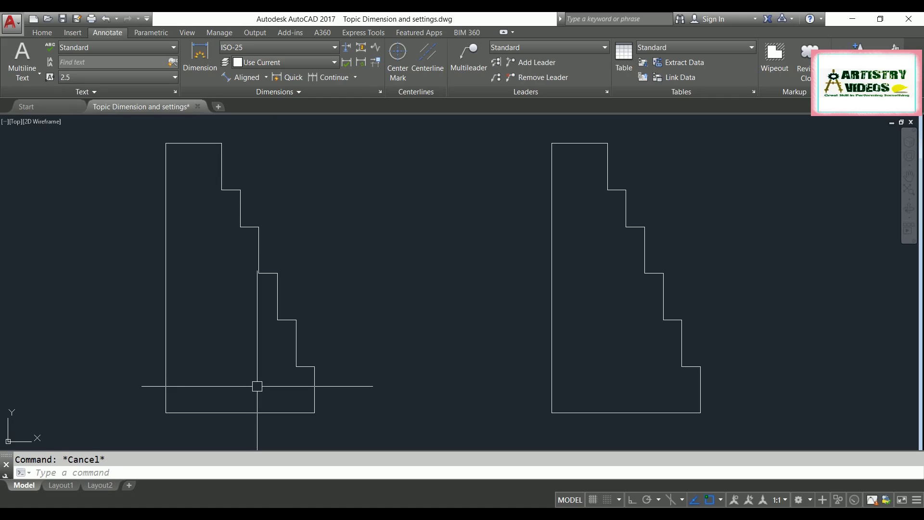
click(355, 77)
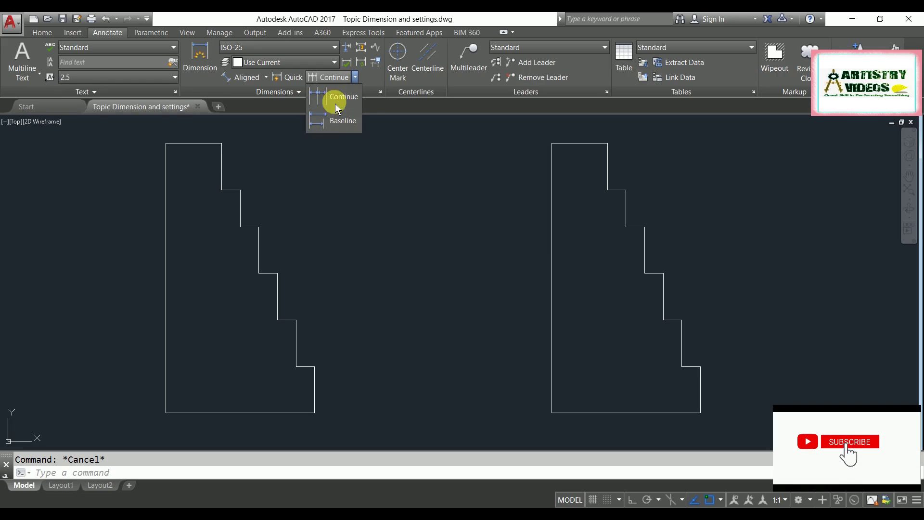
click(359, 156)
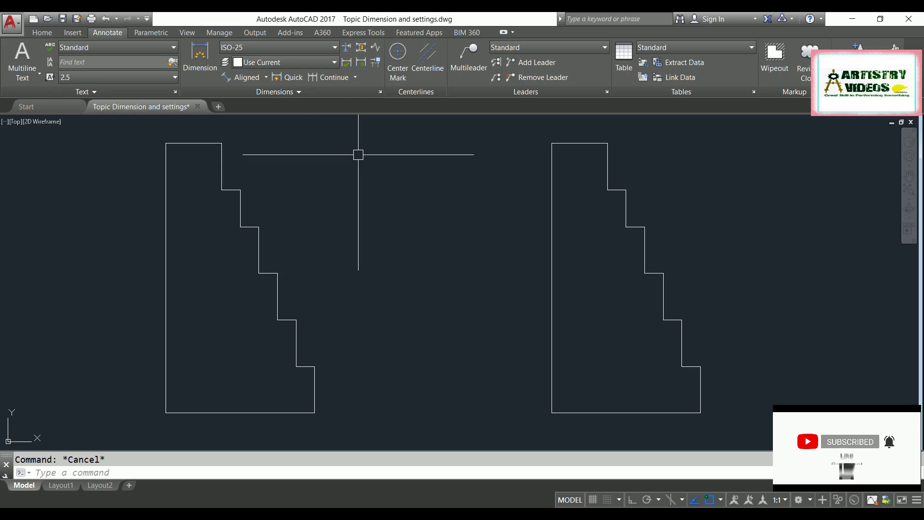
Add a vertical linear dimension to the lowest step edge of the left stepped profile, placing it to the profile's right.
text(dl)
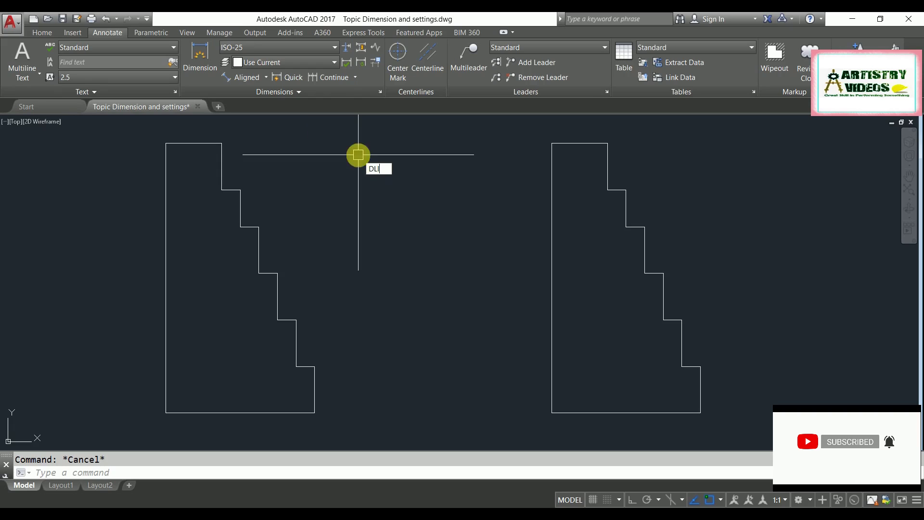
text(i)
key(Return)
key(Return)
click(315, 385)
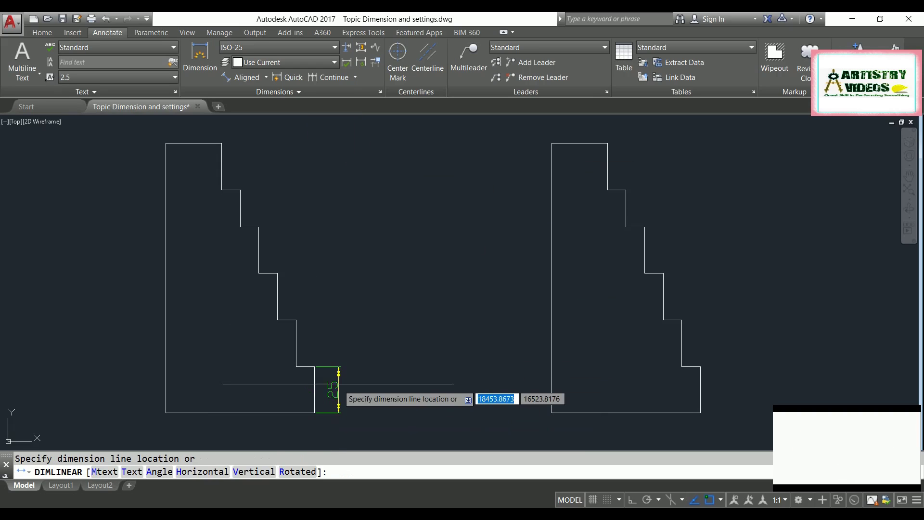
click(342, 385)
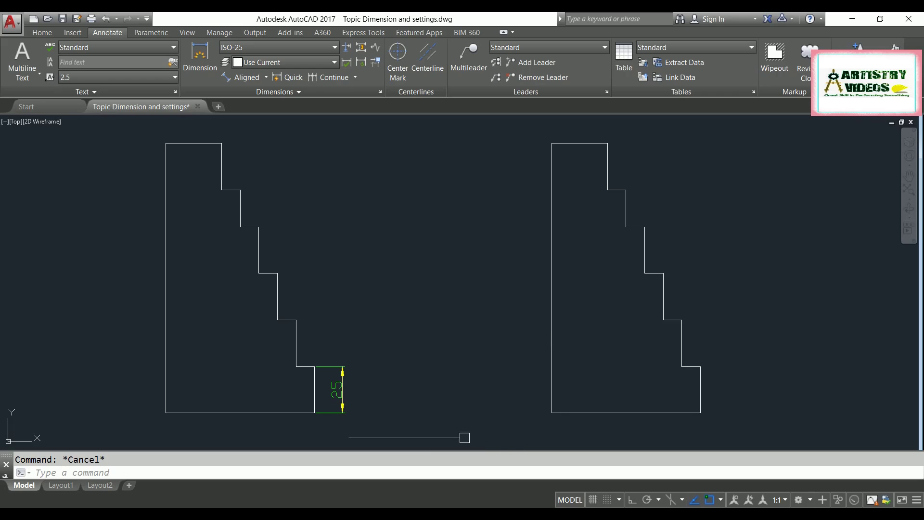
Continue the vertical dimension chain from the lowest step through each step corner up to the left profile's top edge.
text(dc)
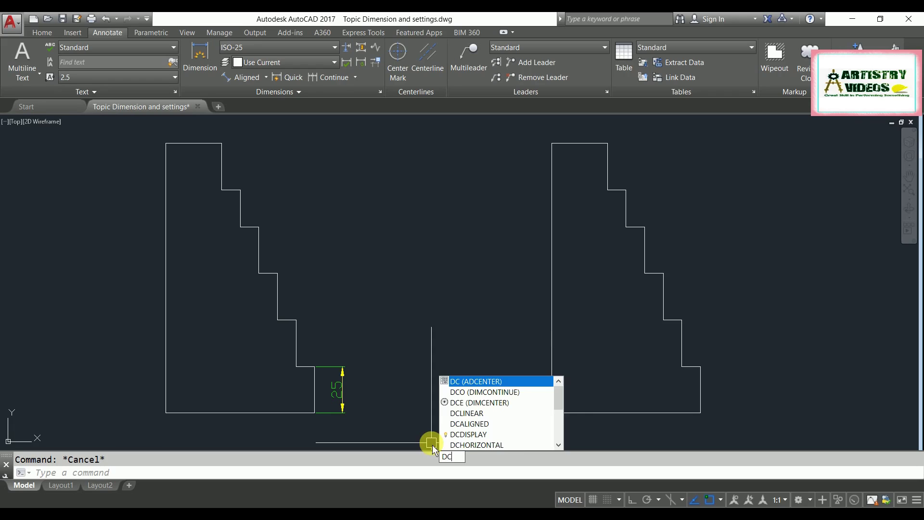
text(o)
key(Return)
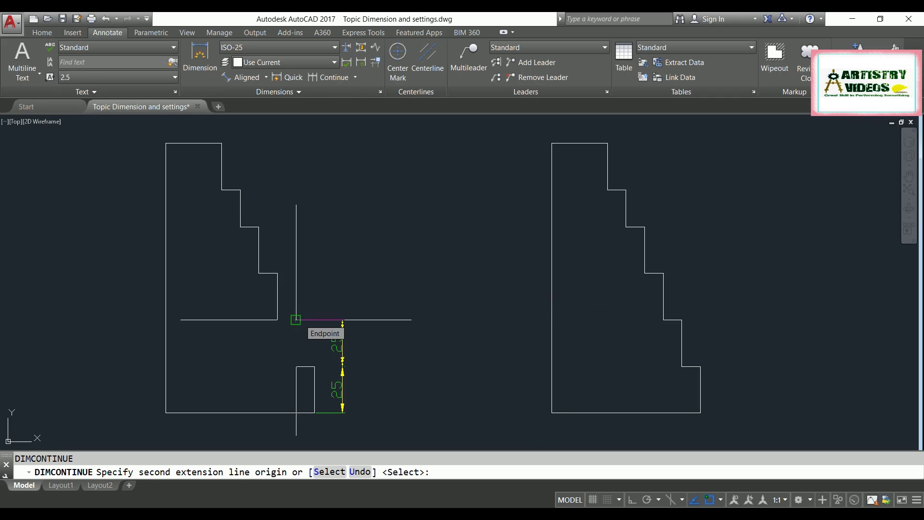
click(296, 320)
click(278, 273)
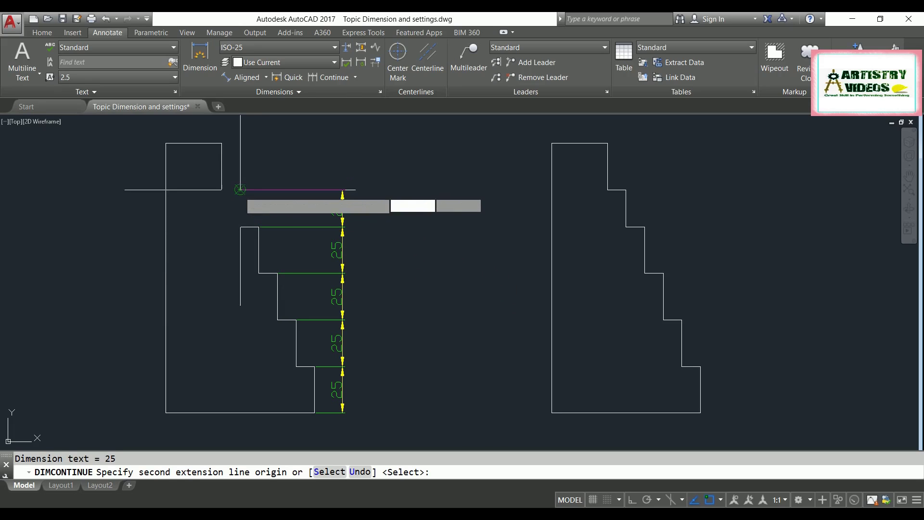
click(240, 191)
click(222, 144)
key(Return)
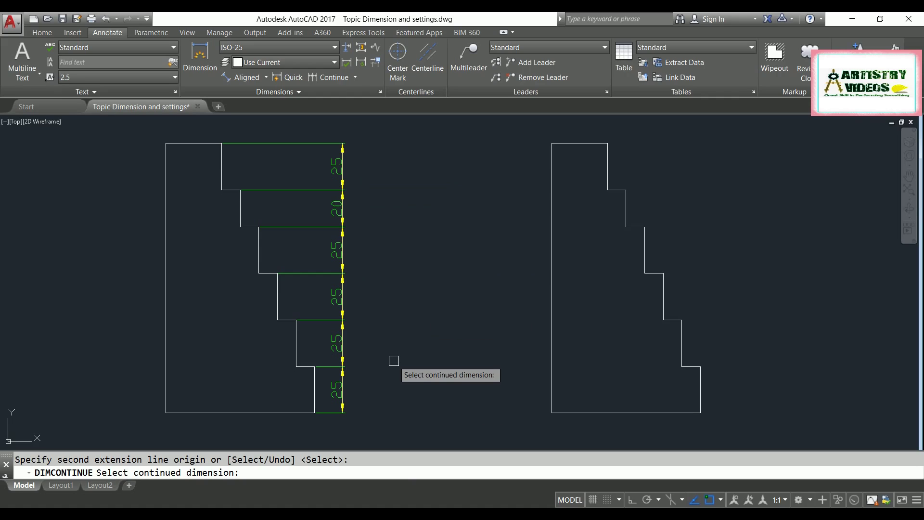
key(Return)
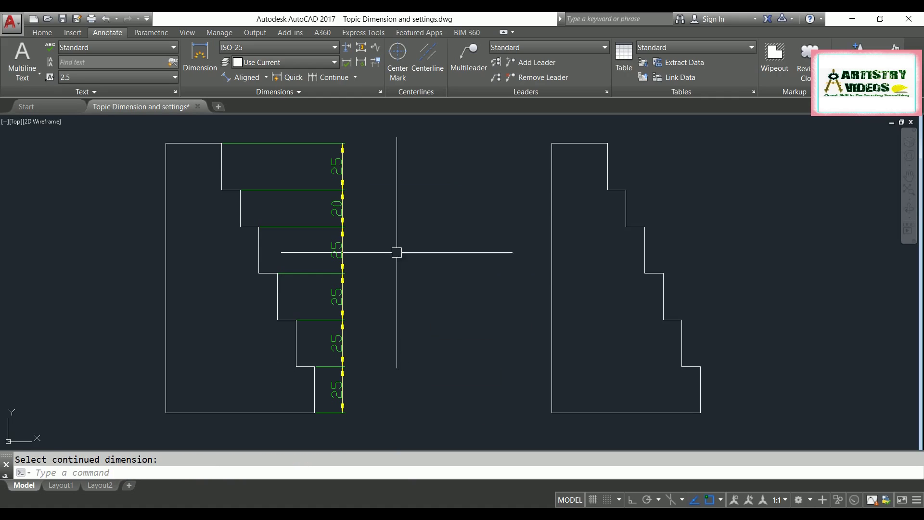
Add a vertical linear dimension to the lowest step edge of the right stepped profile, placing it just to the profile's right.
mouse_move(337, 344)
middle_down()
mouse_move(240, 350)
mouse_move(182, 340)
mouse_move(426, 381)
middle_up()
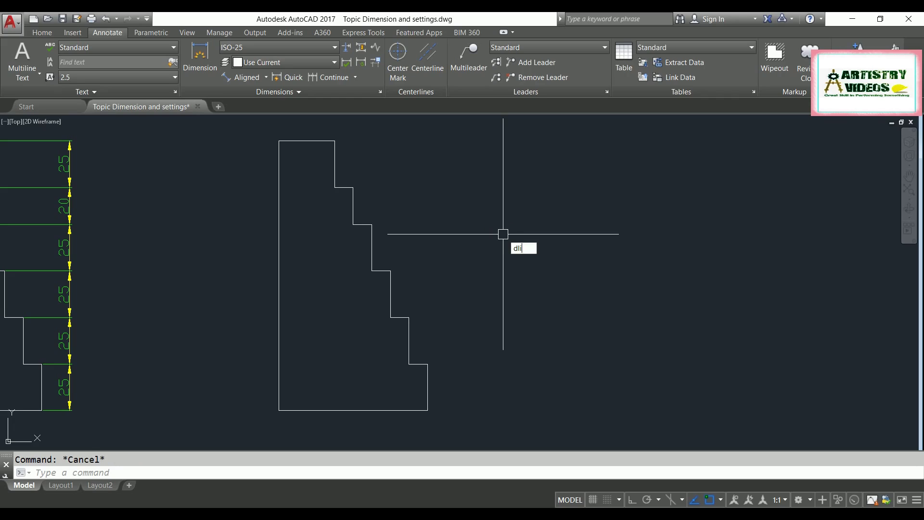
key(Return)
click(428, 410)
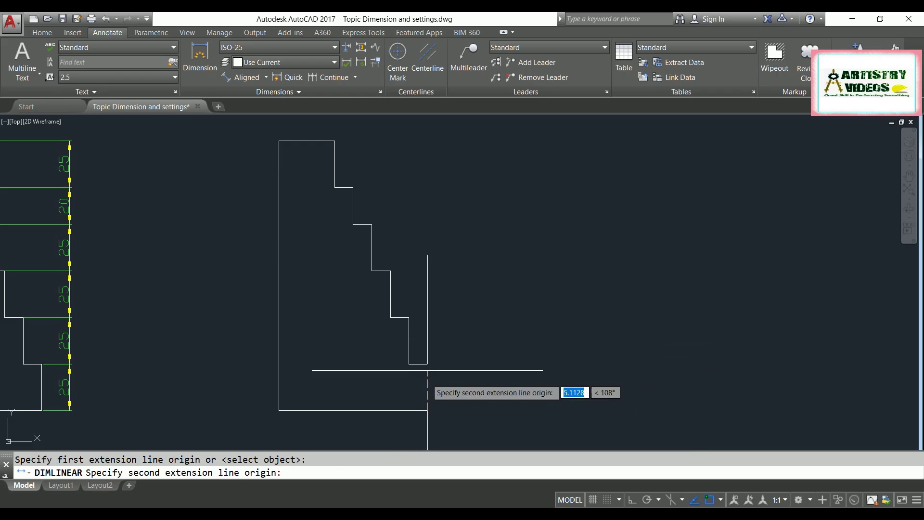
click(427, 364)
click(467, 383)
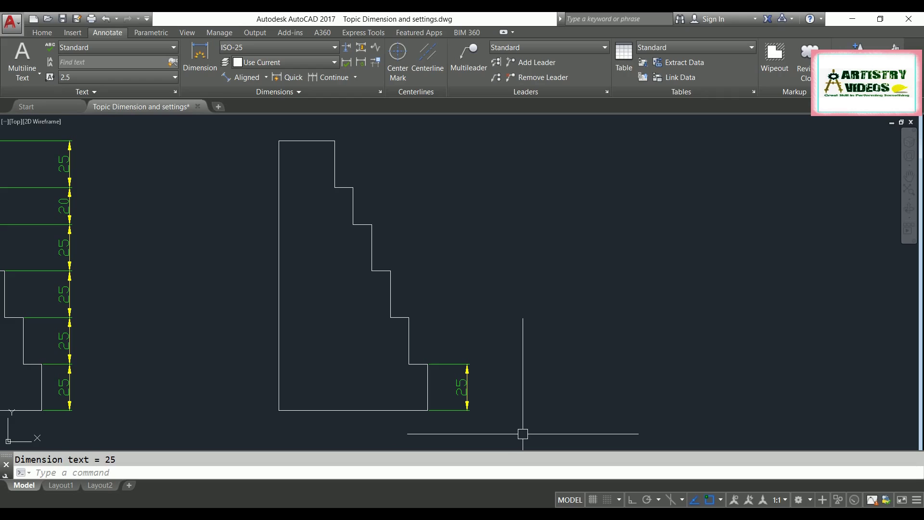
Add baseline dimensions from the right profile's bottom edge to each higher step corner, ending at its top edge.
text(DBA)
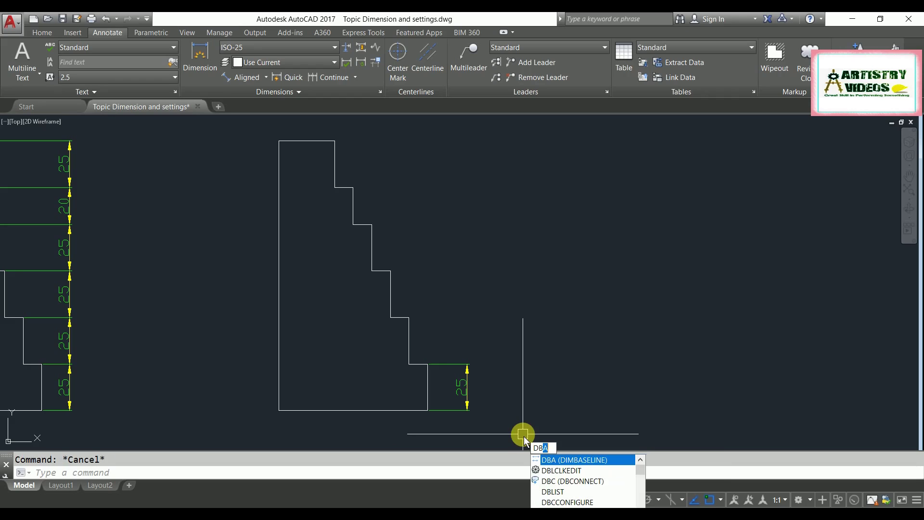
key(Return)
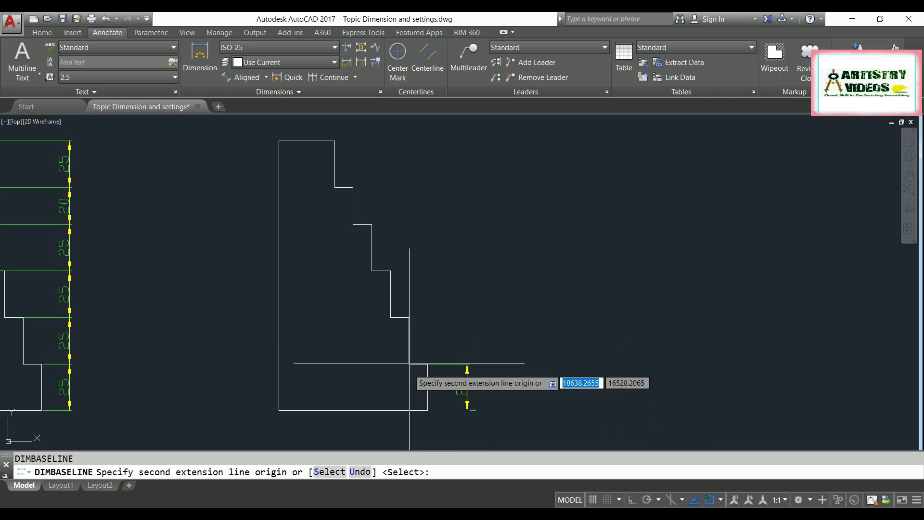
click(409, 317)
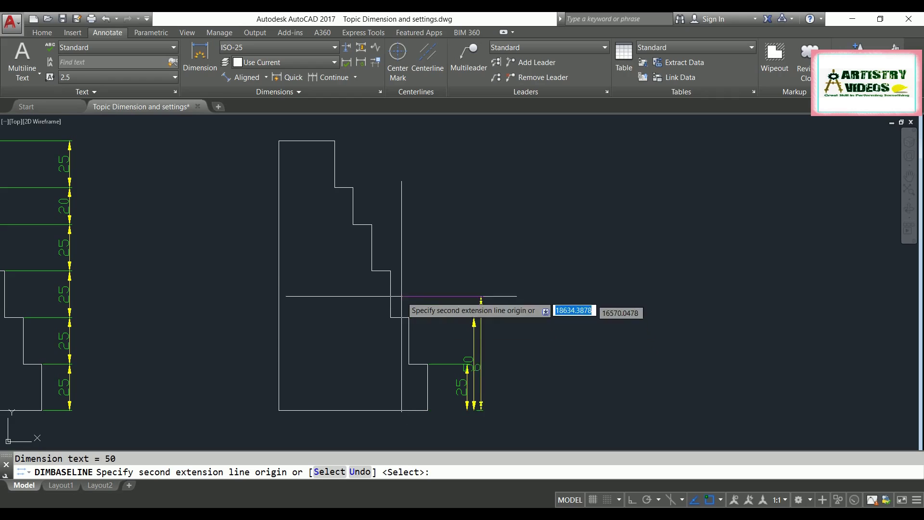
click(372, 224)
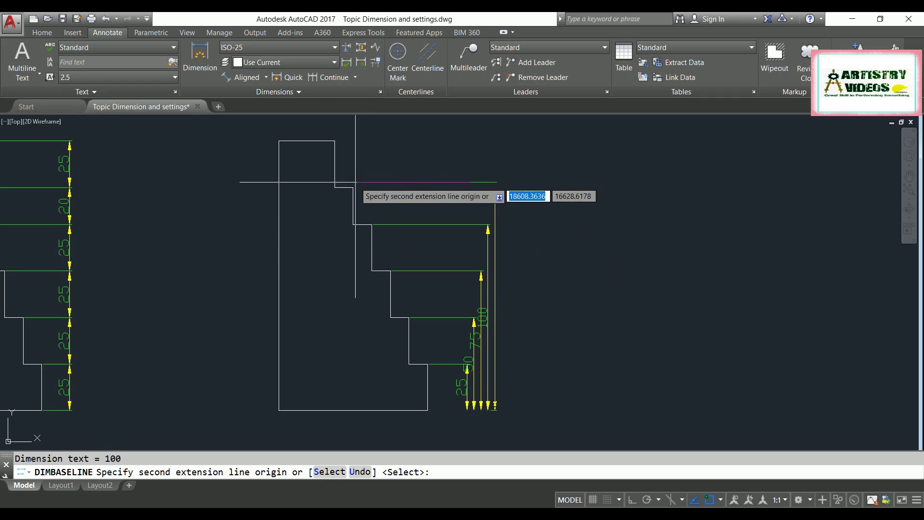
click(353, 187)
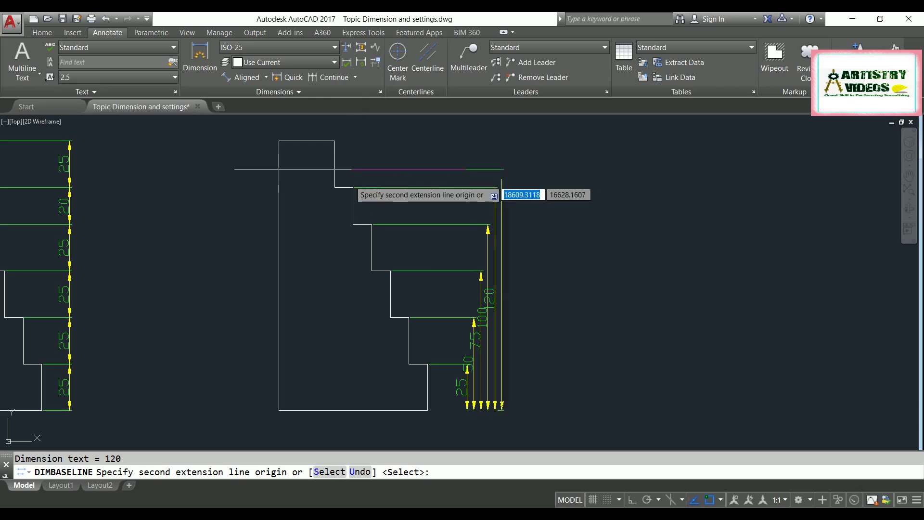
click(335, 141)
key(Return)
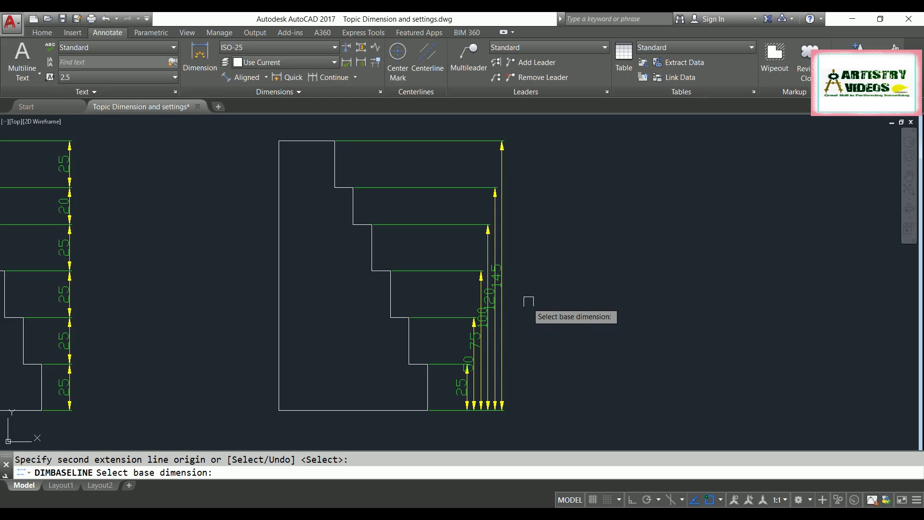
key(Return)
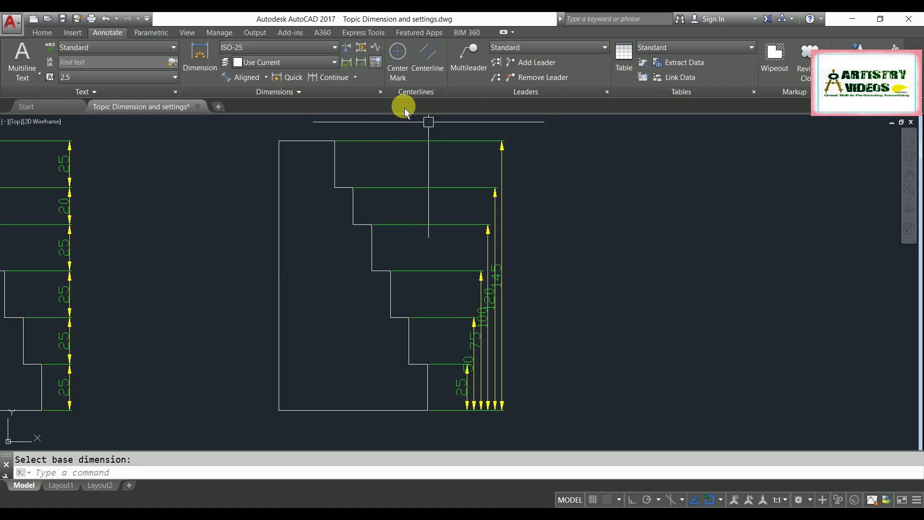
Space the right profile's stacked vertical dimensions evenly with DIMSPACE, using the lowest step's dimension as base and the Auto spacing option.
click(591, 421)
text(dim)
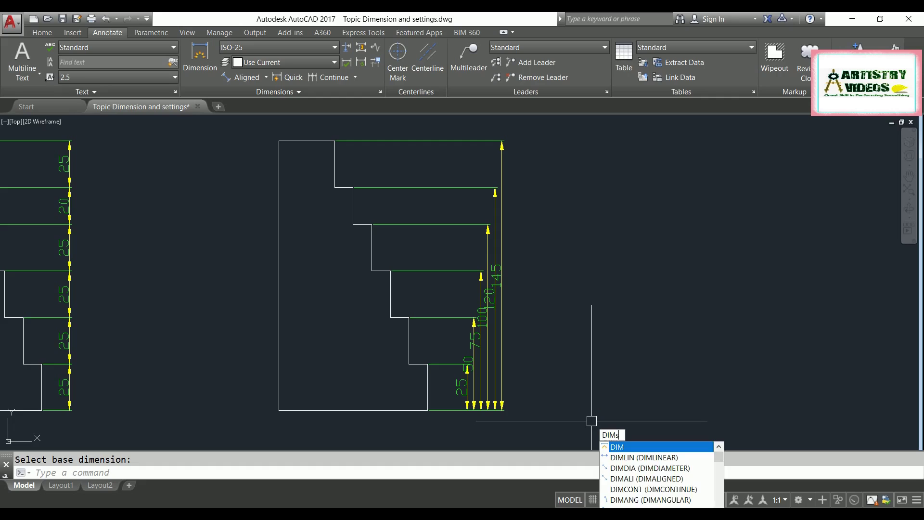
click(592, 420)
text(sp)
key(Return)
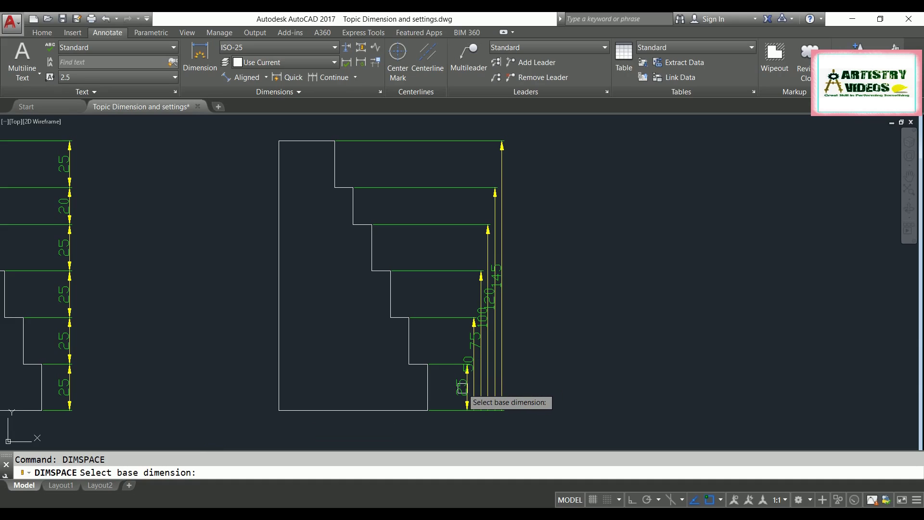
click(461, 387)
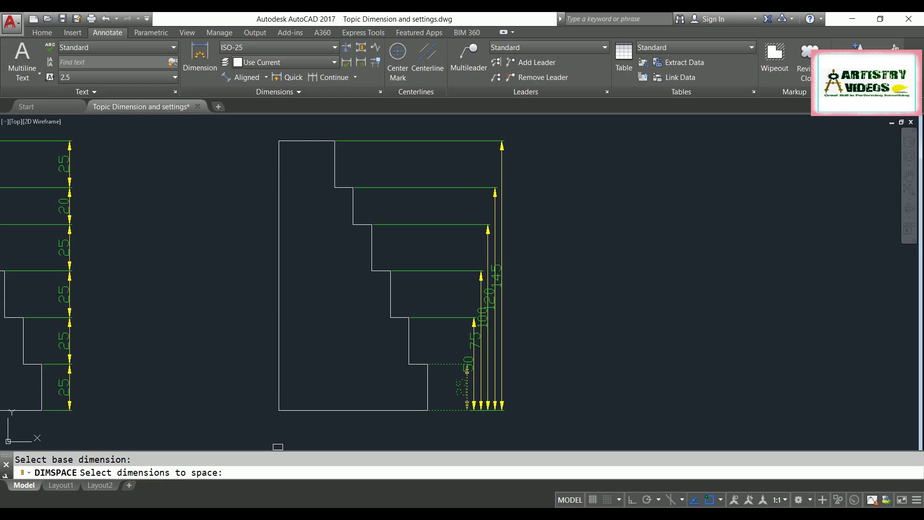
click(534, 136)
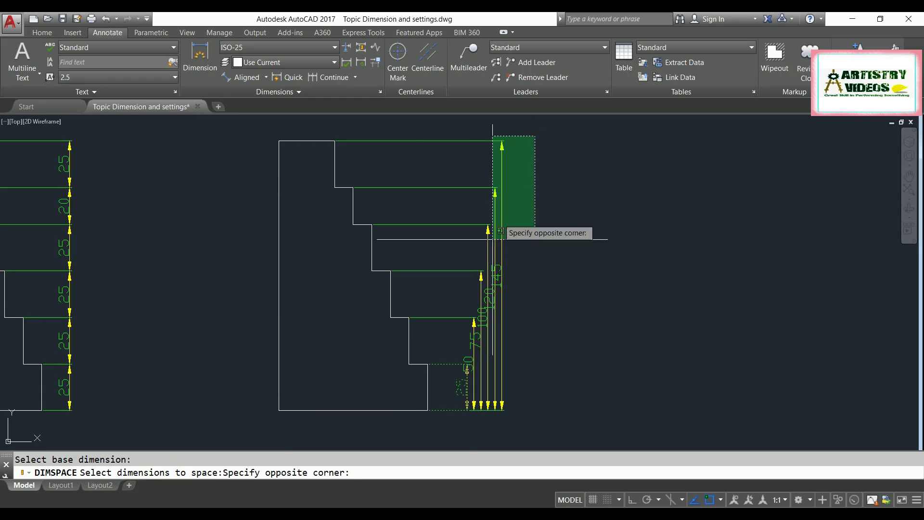
click(458, 373)
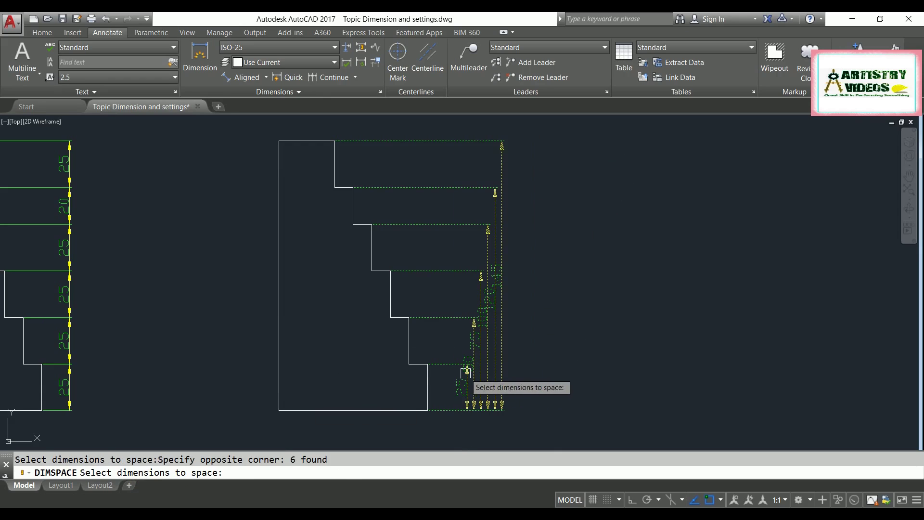
key(Return)
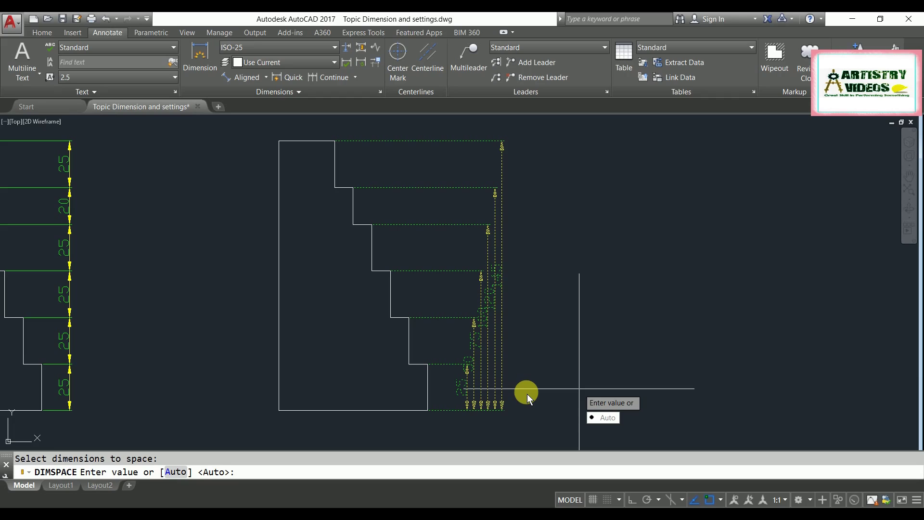
click(608, 417)
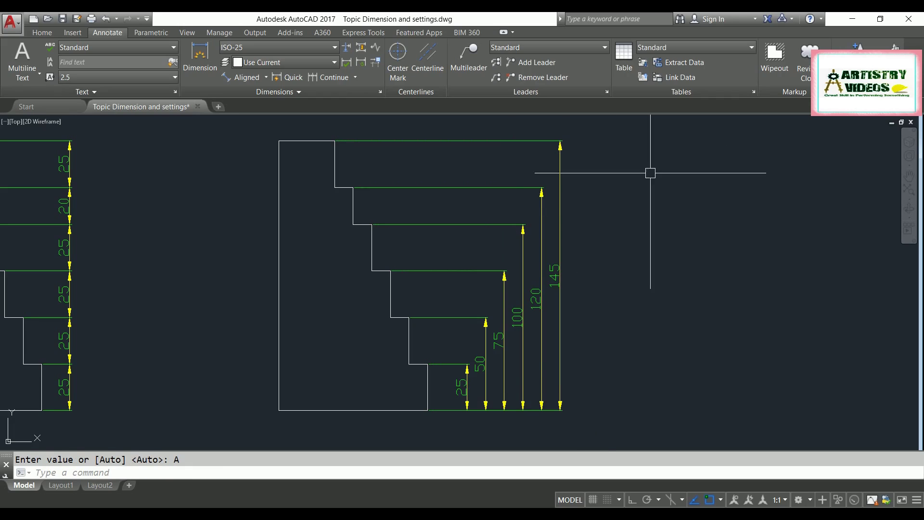
middle_drag(640, 271, 585, 274)
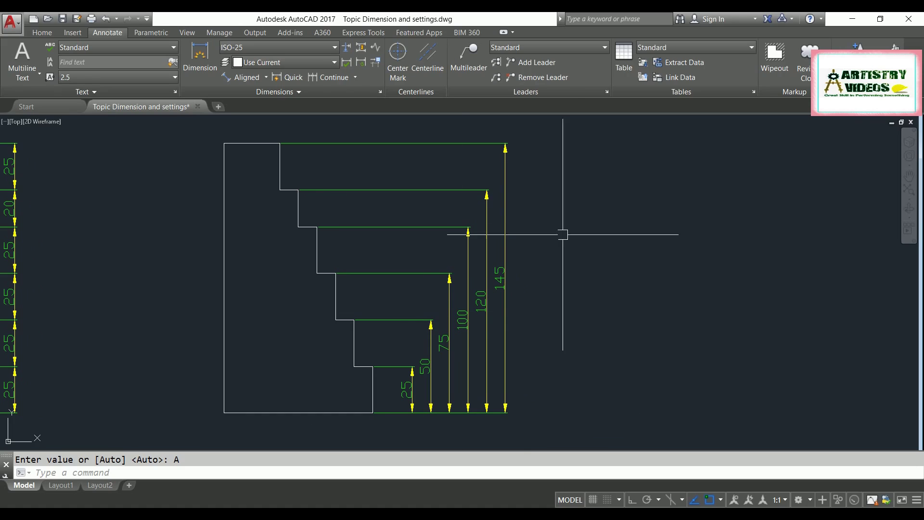
middle_drag(511, 288, 464, 298)
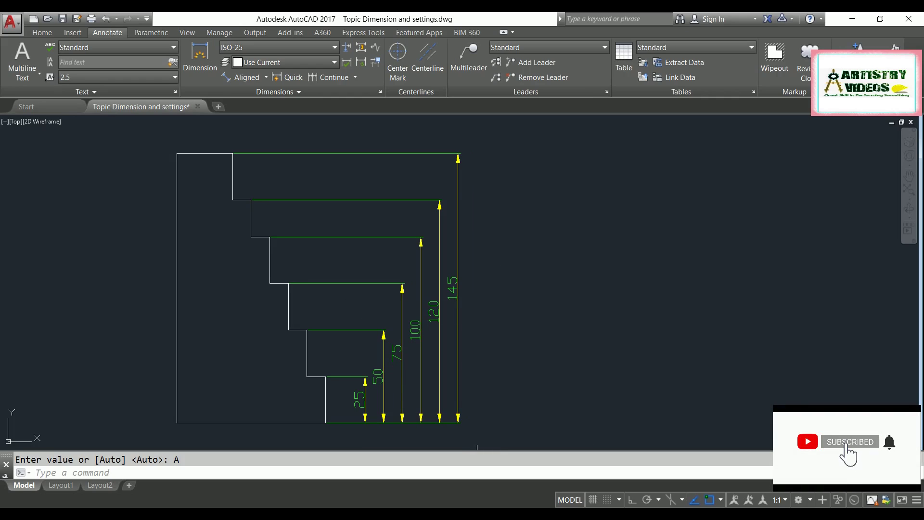
mouse_move(481, 423)
middle_down()
mouse_move(501, 413)
mouse_move(488, 420)
middle_up()
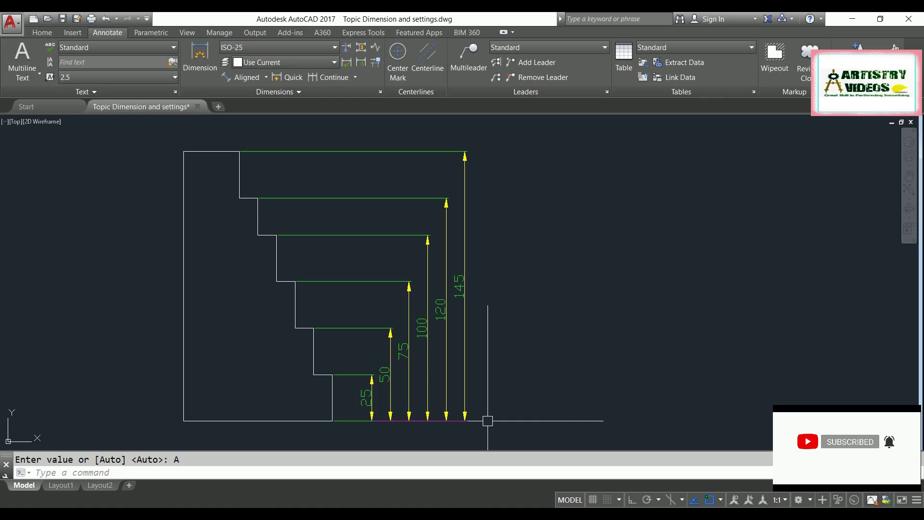